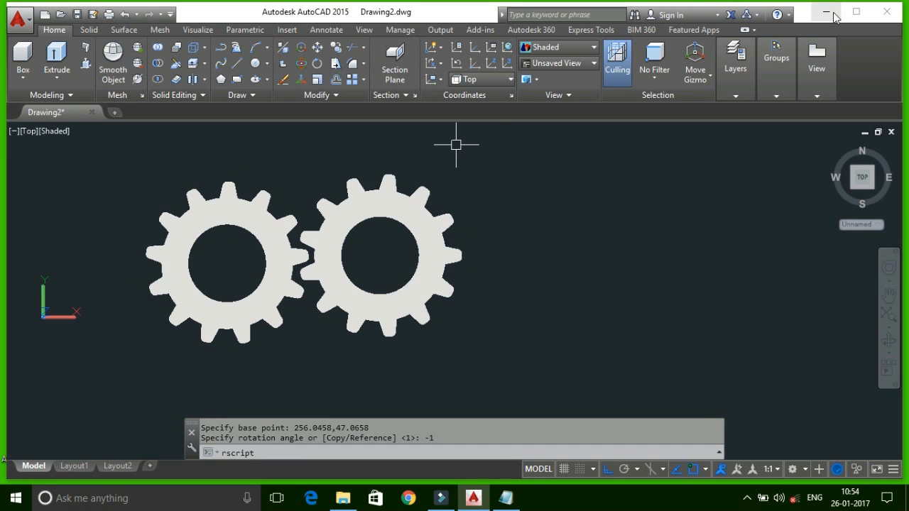
{"action": "left_click", "coordinate": [835, 13]}
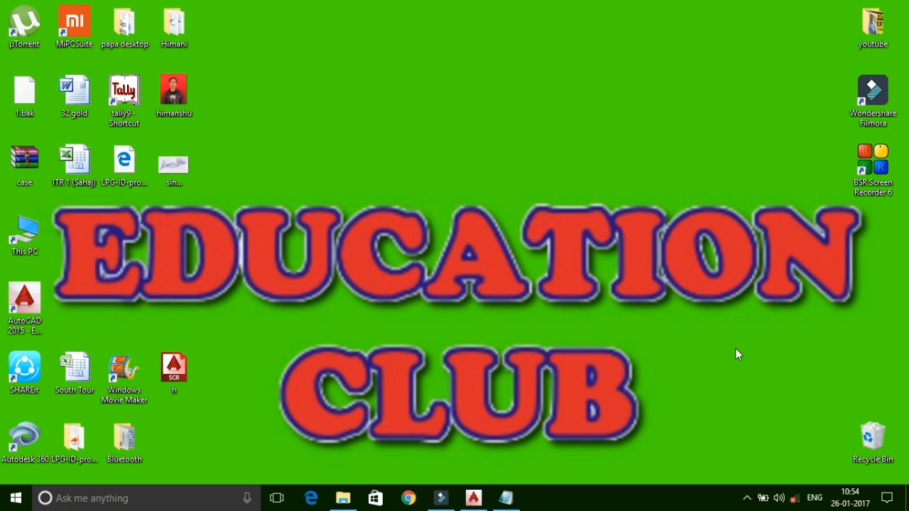
{"action": "left_click", "coordinate": [474, 498]}
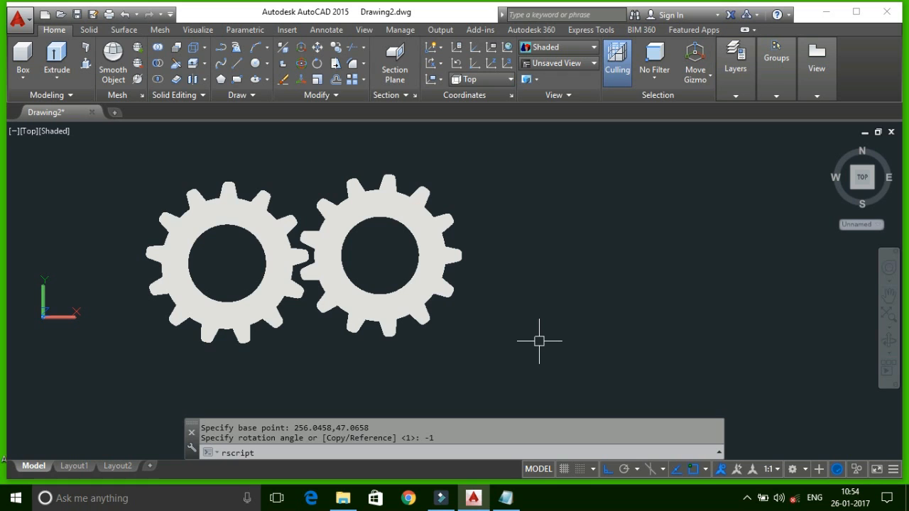
{"action": "key", "text": "Return"}
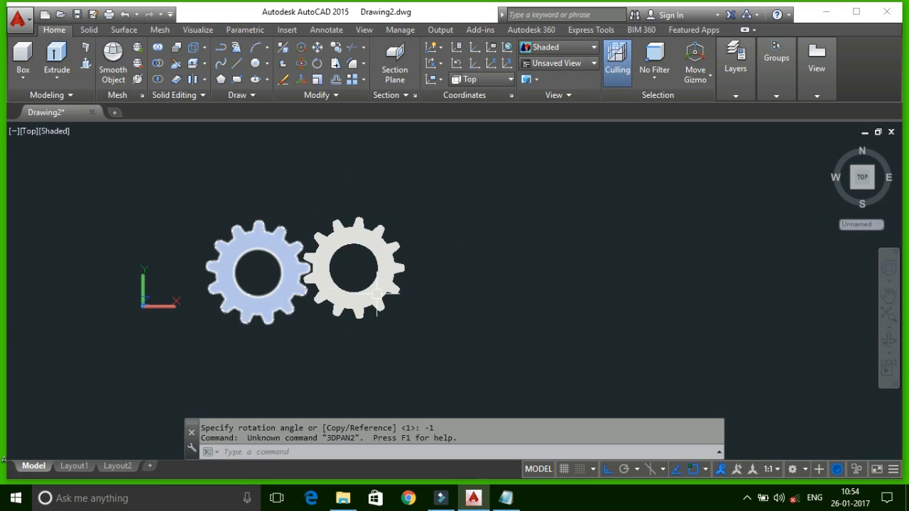
{"action": "middle_click_drag", "start_coordinate": [355, 294], "coordinate": [249, 306]}
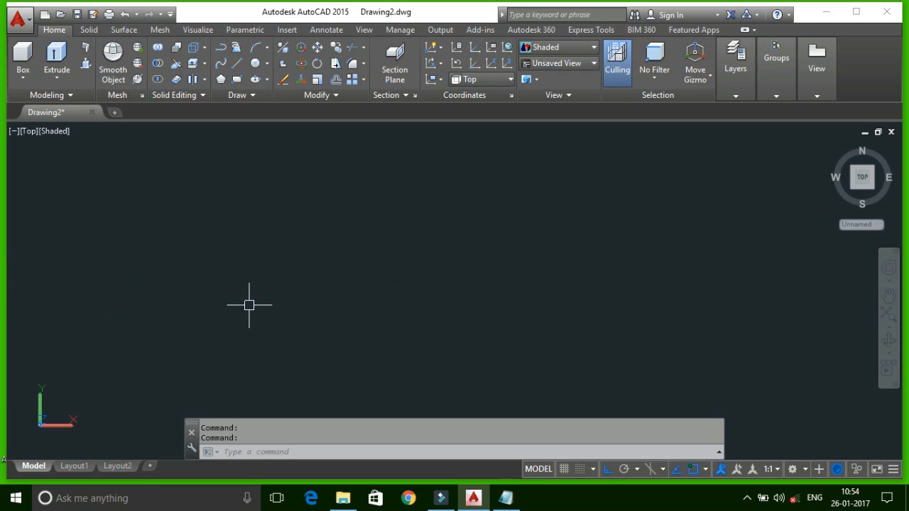
{"action": "type", "text": "C"}
{"action": "key", "text": "Return"}
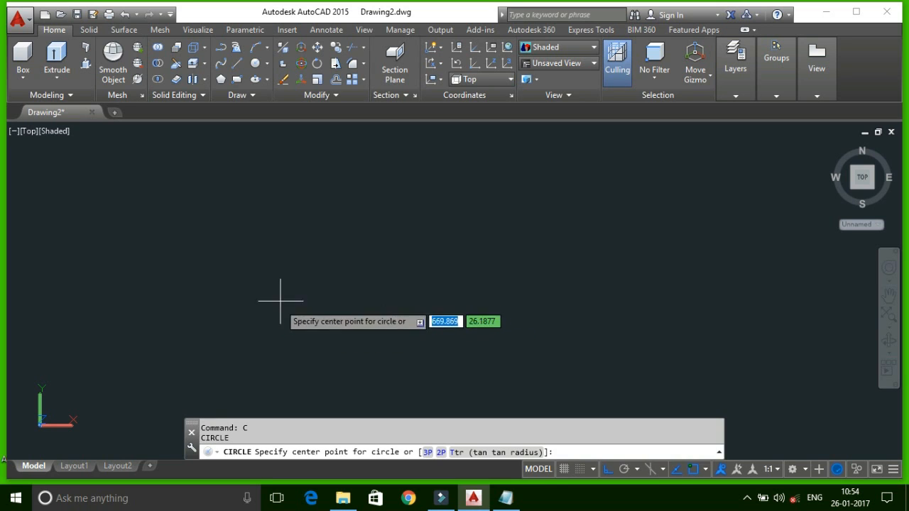
{"action": "key", "text": "Escape"}
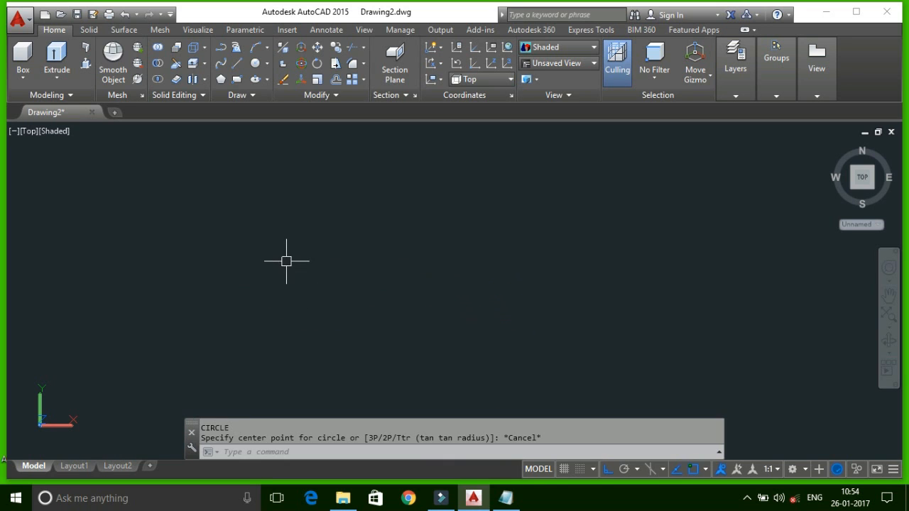
{"action": "left_click", "coordinate": [805, 470]}
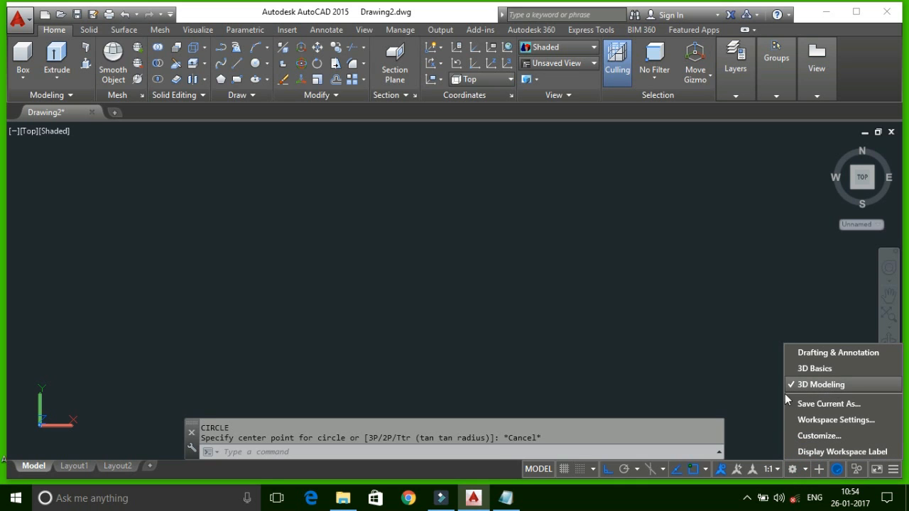
{"action": "left_click", "coordinate": [306, 296]}
{"action": "left_click", "coordinate": [242, 327]}
{"action": "left_click", "coordinate": [277, 260]}
- Draw a circle with a radius of 50 in the empty drawing area as the gear body
{"action": "type", "text": "c"}
{"action": "key", "text": "Return"}
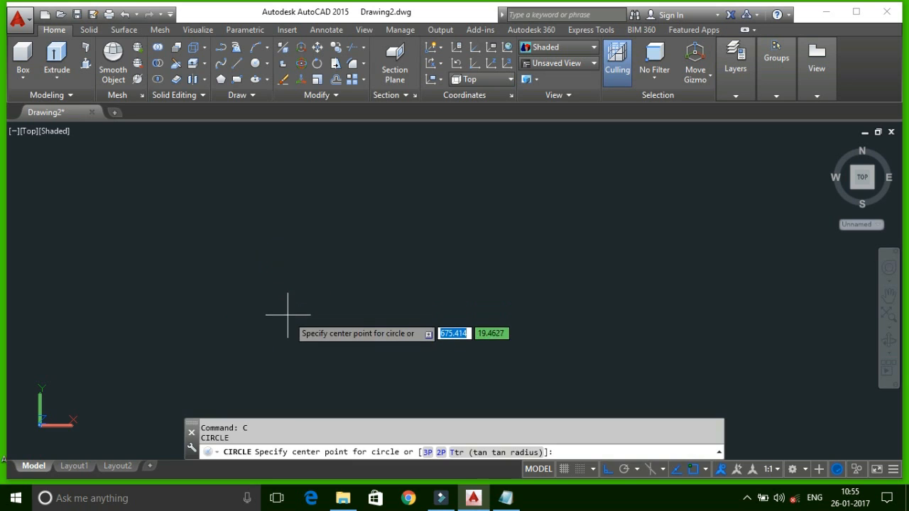
{"action": "left_click", "coordinate": [277, 277]}
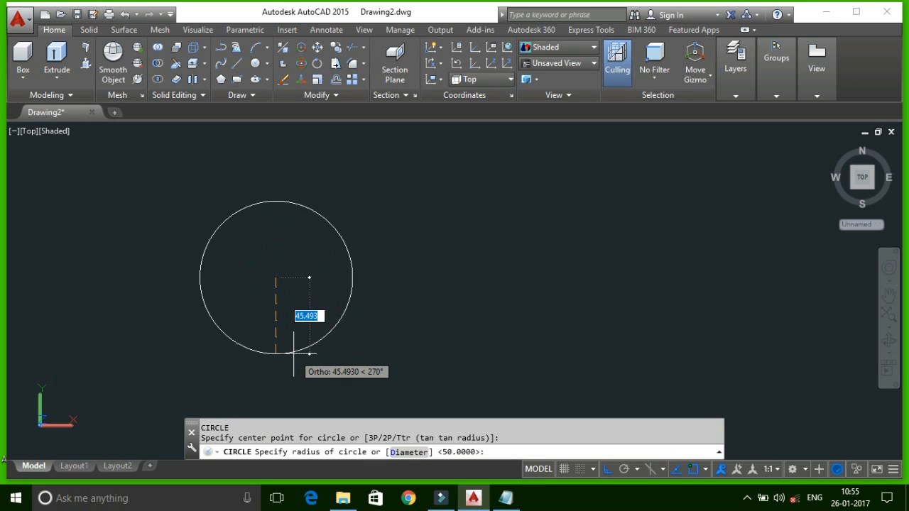
{"action": "type", "text": "50"}
{"action": "key", "text": "Return"}
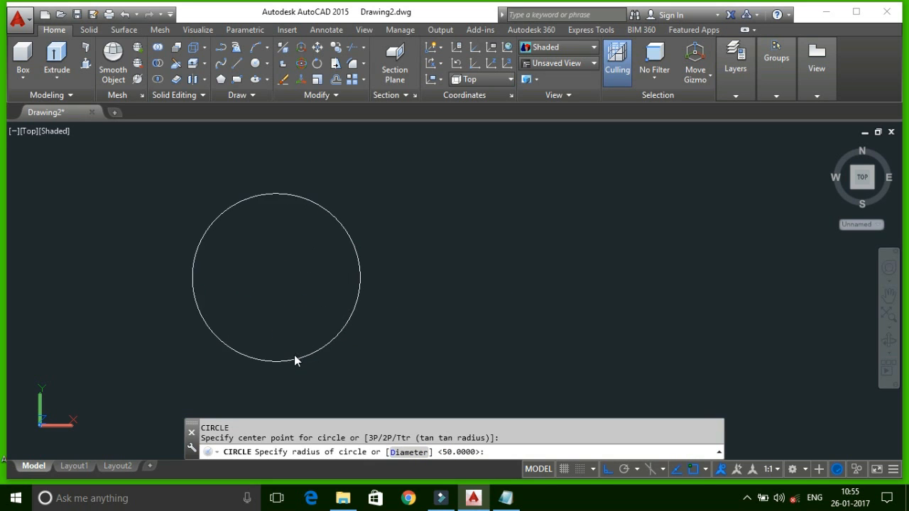
- Draw a vertical construction line from the circle's center up past its upper edge
{"action": "middle_click_drag", "start_coordinate": [282, 295], "coordinate": [273, 379]}
{"action": "middle_click_drag", "start_coordinate": [263, 334], "coordinate": [249, 287]}
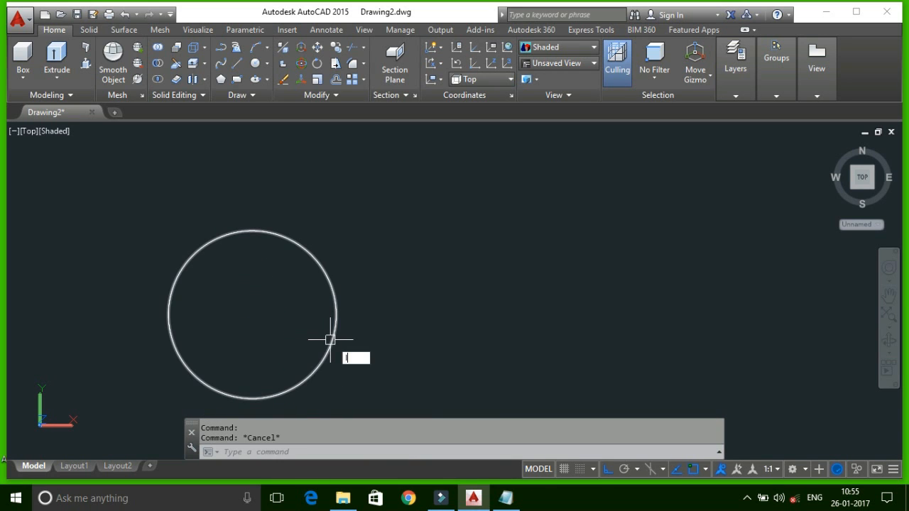
{"action": "key", "text": "Return"}
{"action": "left_click", "coordinate": [252, 314]}
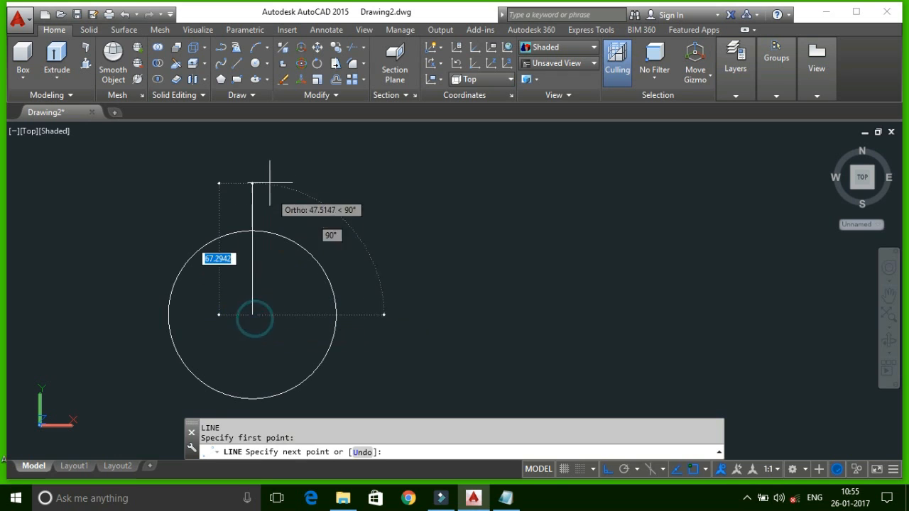
{"action": "left_click", "coordinate": [269, 182]}
{"action": "key", "text": "Escape"}
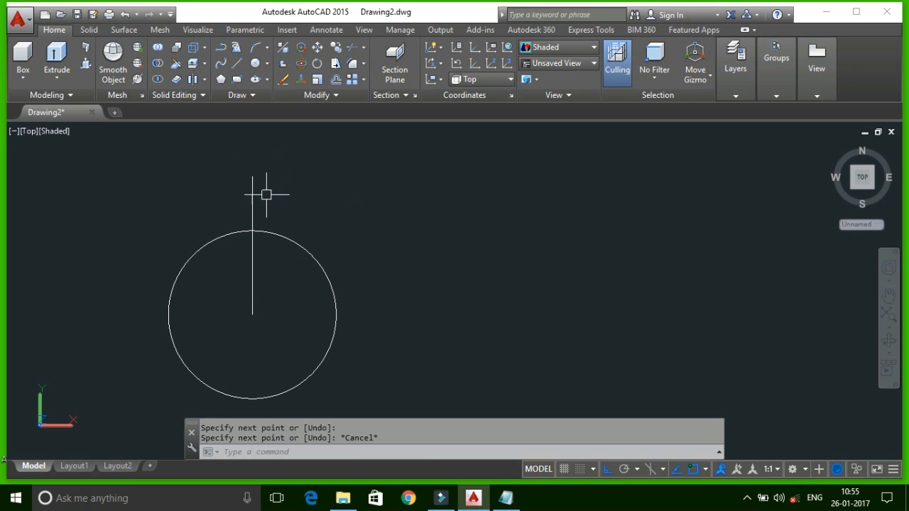
- Draw half a tooth: a line about 3 units left from the construction line above the circle, continued with a slanted line down to the circle
{"action": "scroll", "coordinate": [253, 245], "scroll_direction": "up", "scroll_amount": 5}
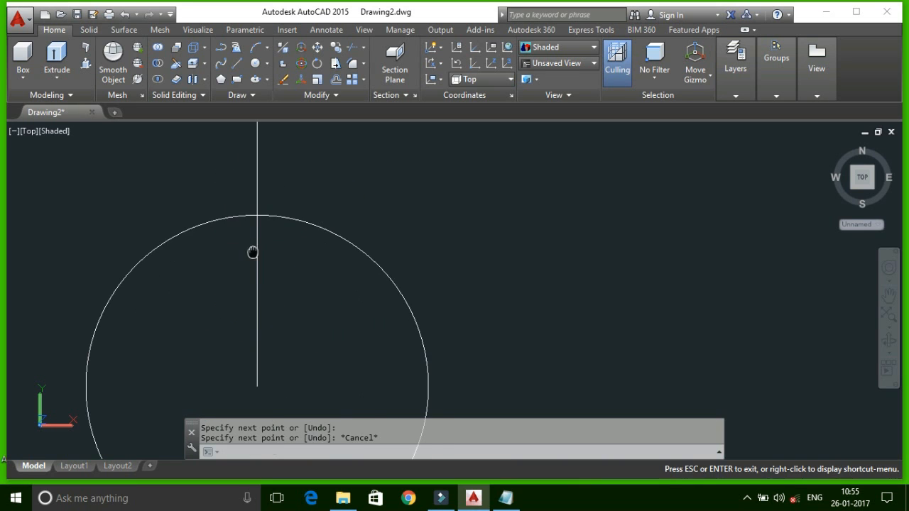
{"action": "scroll", "coordinate": [271, 261], "scroll_direction": "up", "scroll_amount": 2}
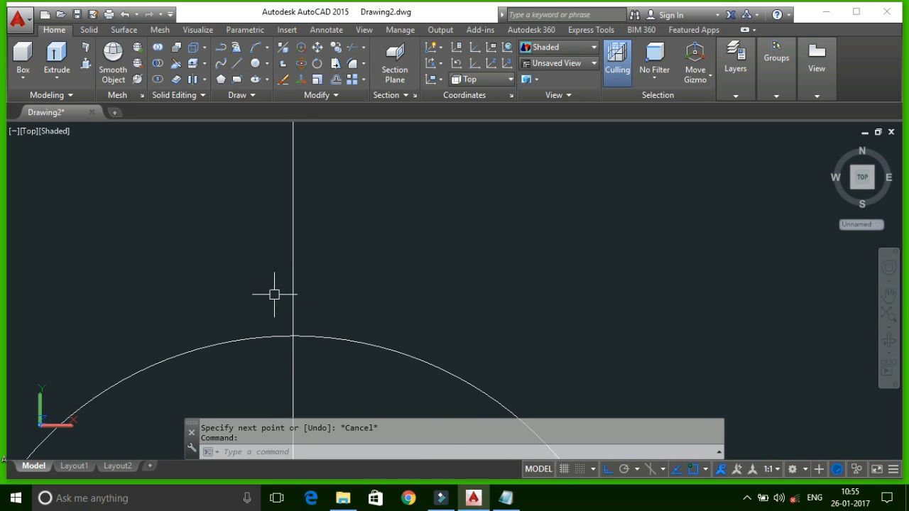
{"action": "middle_click_drag", "start_coordinate": [272, 266], "coordinate": [304, 313]}
{"action": "key", "text": "Return"}
{"action": "scroll", "coordinate": [308, 345], "scroll_direction": "up", "scroll_amount": 3}
{"action": "key", "text": "Escape"}
{"action": "key", "text": "Escape"}
{"action": "key", "text": "Escape"}
{"action": "type", "text": "l"}
{"action": "key", "text": "Return"}
{"action": "middle_click_drag", "start_coordinate": [313, 348], "coordinate": [307, 291]}
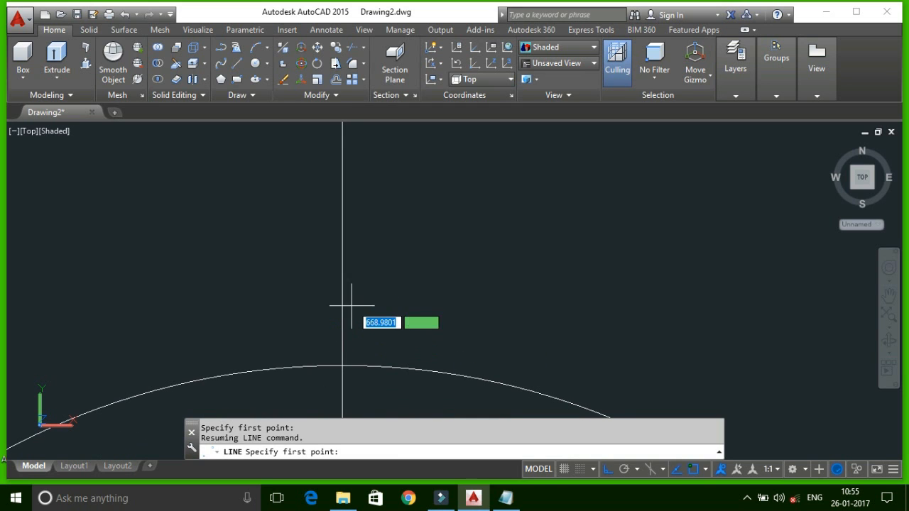
{"action": "left_click", "coordinate": [341, 270]}
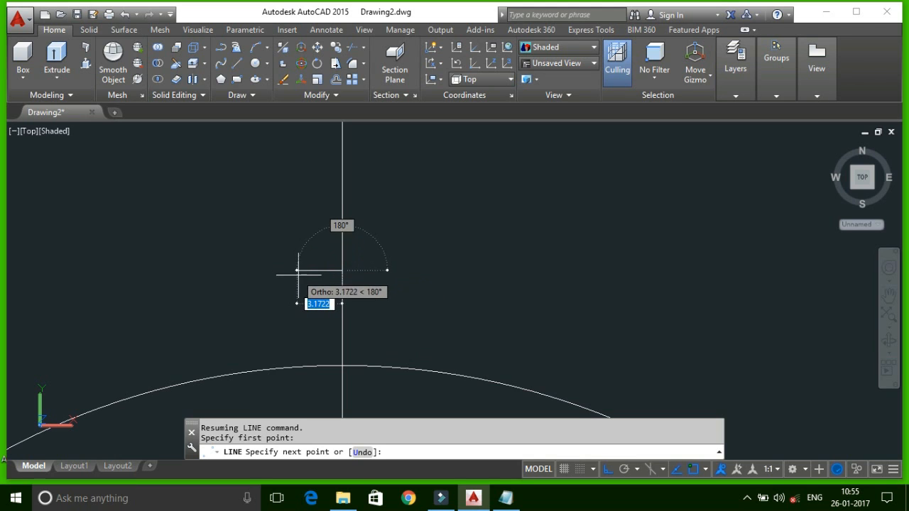
{"action": "left_click", "coordinate": [299, 269]}
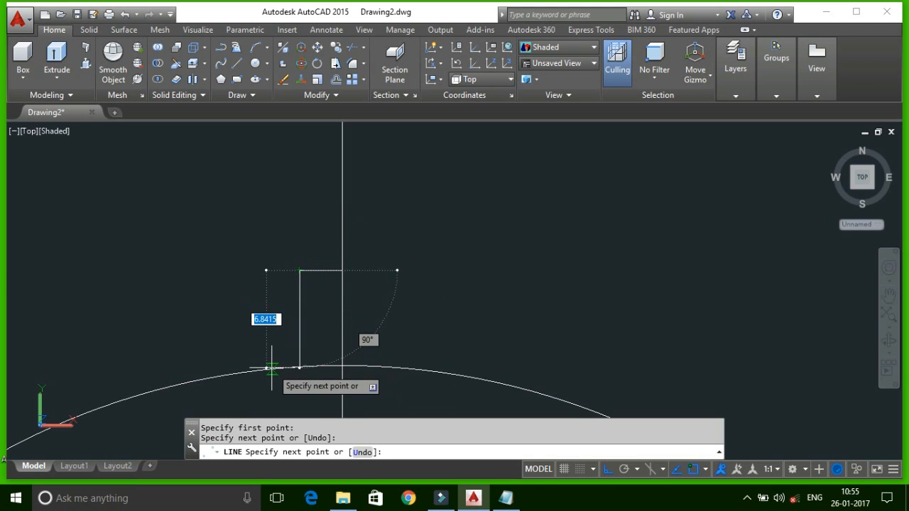
{"action": "left_click", "coordinate": [271, 369]}
{"action": "key", "text": "Escape"}
- Mirror the two half-tooth lines across the vertical construction line, keeping the originals
{"action": "middle_click_drag", "start_coordinate": [304, 344], "coordinate": [306, 369]}
{"action": "left_click", "coordinate": [314, 274]}
{"action": "left_click", "coordinate": [298, 326]}
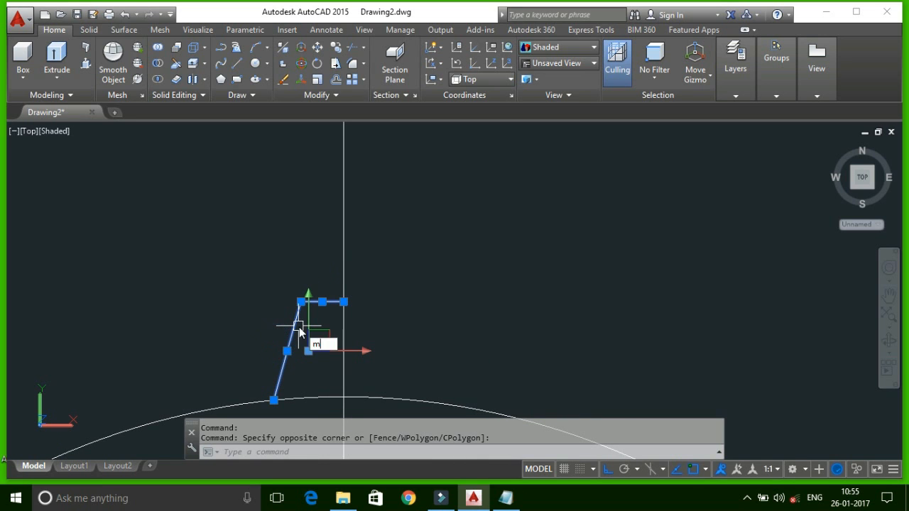
{"action": "type", "text": "mi"}
{"action": "key", "text": "Return"}
{"action": "left_click", "coordinate": [344, 302]}
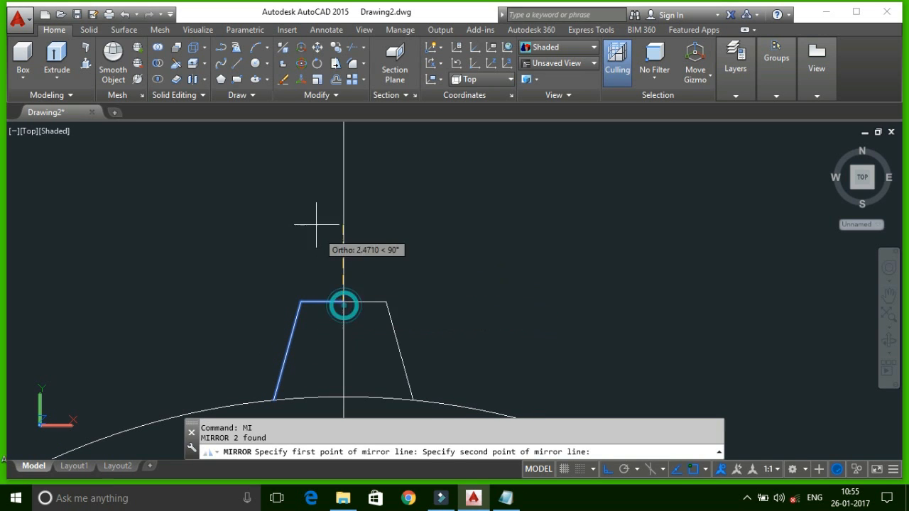
{"action": "left_click", "coordinate": [315, 206]}
{"action": "right_click", "coordinate": [315, 206]}
{"action": "left_click", "coordinate": [338, 211]}
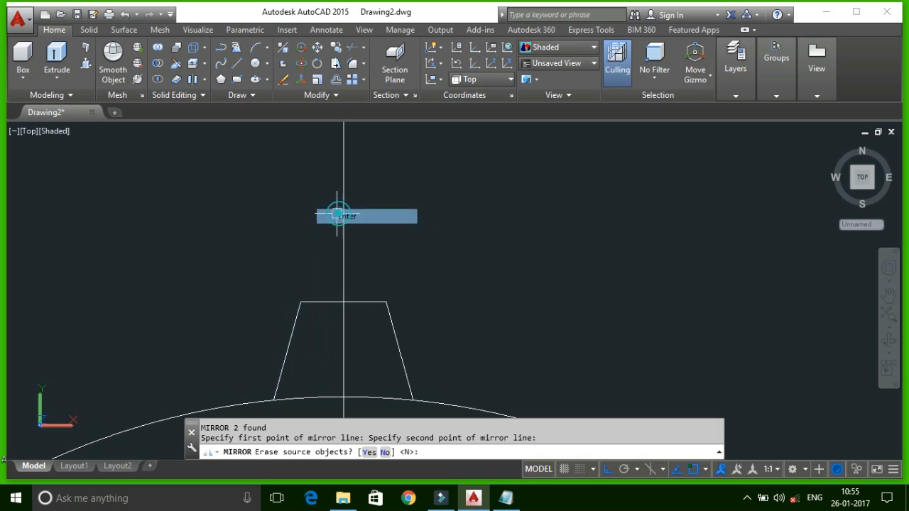
- Erase the vertical construction line through the tooth
{"action": "left_click", "coordinate": [374, 201]}
{"action": "left_click", "coordinate": [305, 221]}
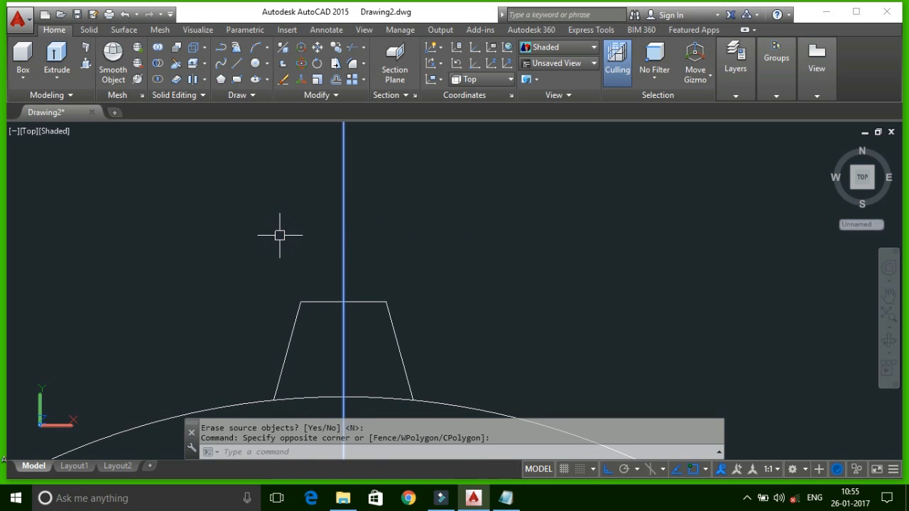
{"action": "key", "text": "Delete"}
- Stretch the upper part of the tooth vertically upward by about 2.4 units
{"action": "scroll", "coordinate": [356, 242], "scroll_direction": "down", "scroll_amount": 5}
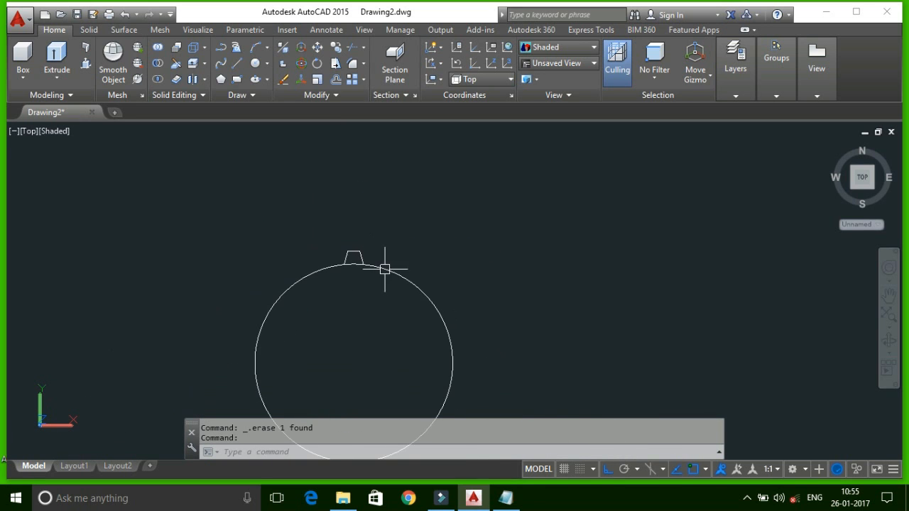
{"action": "left_click_drag", "start_coordinate": [385, 245], "coordinate": [393, 171]}
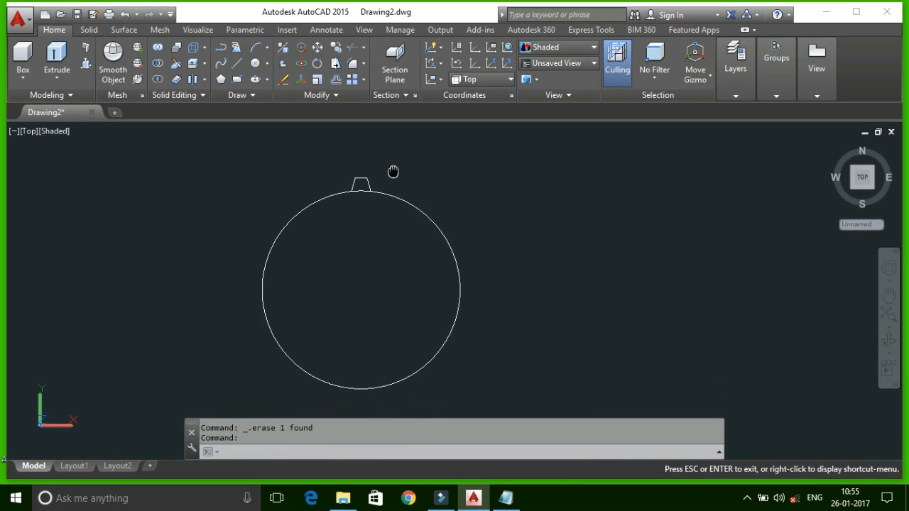
{"action": "middle_click_drag", "start_coordinate": [393, 172], "coordinate": [394, 287]}
{"action": "scroll", "coordinate": [342, 266], "scroll_direction": "up", "scroll_amount": 7}
{"action": "left_click_drag", "start_coordinate": [393, 287], "coordinate": [387, 325]}
{"action": "key", "text": "Escape"}
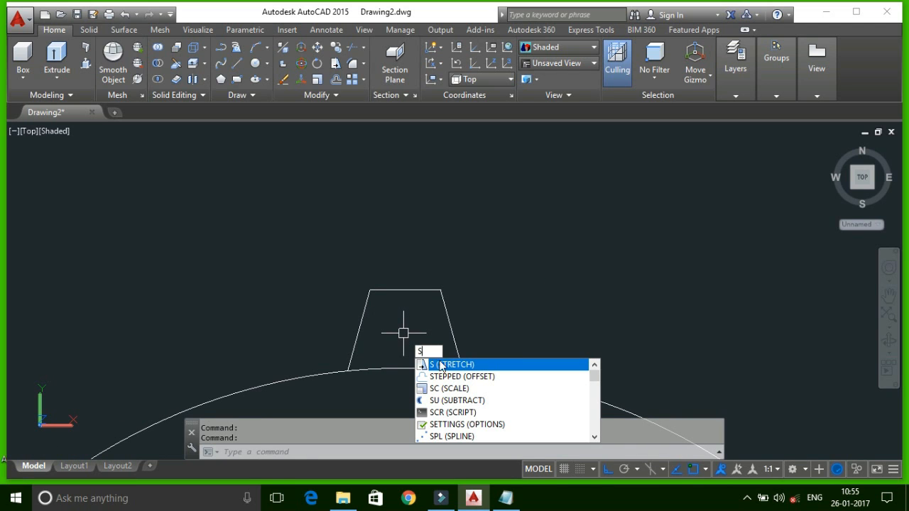
{"action": "key", "text": "Return"}
{"action": "left_click", "coordinate": [484, 215]}
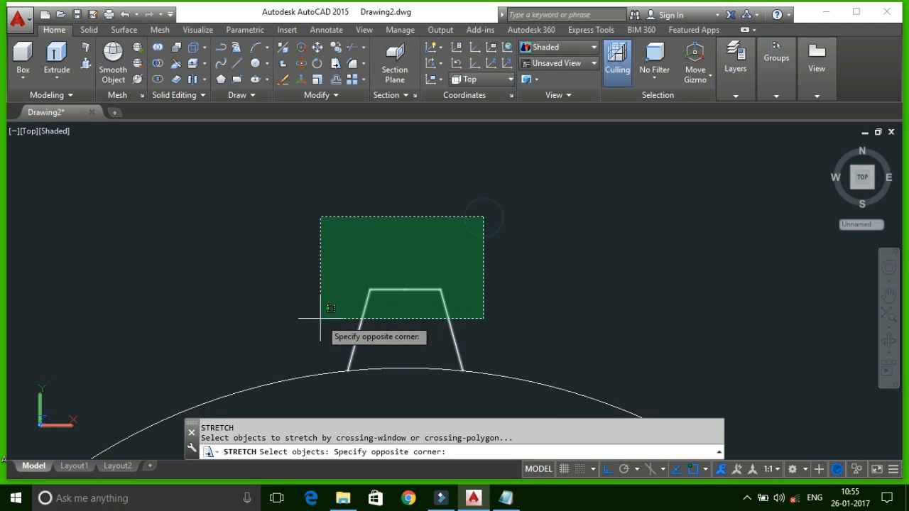
{"action": "left_click", "coordinate": [321, 316]}
{"action": "key", "text": "Return"}
{"action": "left_click", "coordinate": [310, 331]}
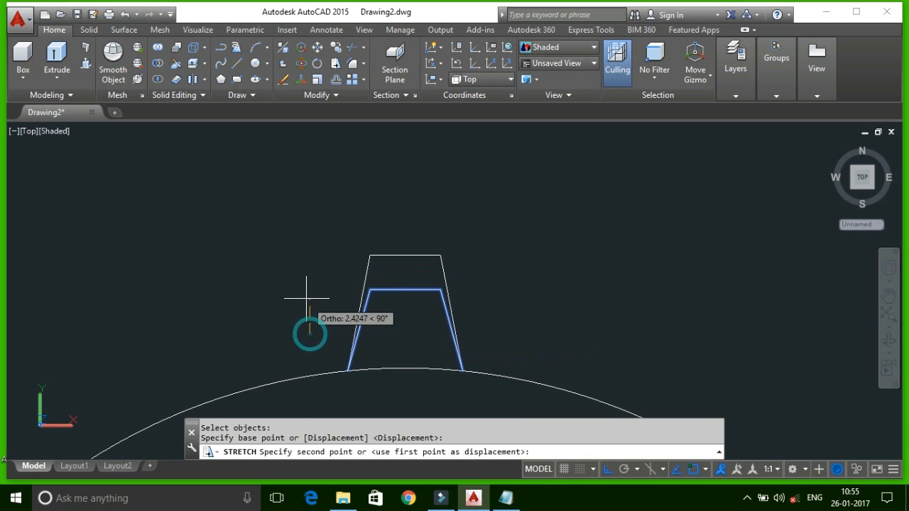
{"action": "left_click", "coordinate": [306, 297]}
{"action": "middle_click_drag", "start_coordinate": [305, 298], "coordinate": [306, 280]}
{"action": "scroll", "coordinate": [280, 206], "scroll_direction": "down", "scroll_amount": 6}
{"action": "middle_click_drag", "start_coordinate": [320, 331], "coordinate": [341, 284]}
{"action": "scroll", "coordinate": [333, 257], "scroll_direction": "down", "scroll_amount": 2}
{"action": "scroll", "coordinate": [340, 255], "scroll_direction": "up", "scroll_amount": 5}
{"action": "middle_click_drag", "start_coordinate": [333, 229], "coordinate": [334, 249]}
{"action": "scroll", "coordinate": [333, 331], "scroll_direction": "up", "scroll_amount": 4}
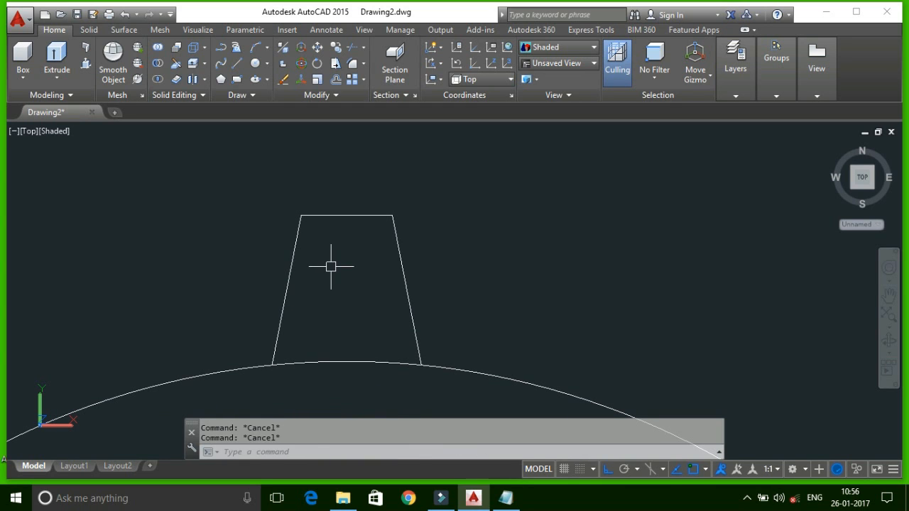
{"action": "key", "text": "Return"}
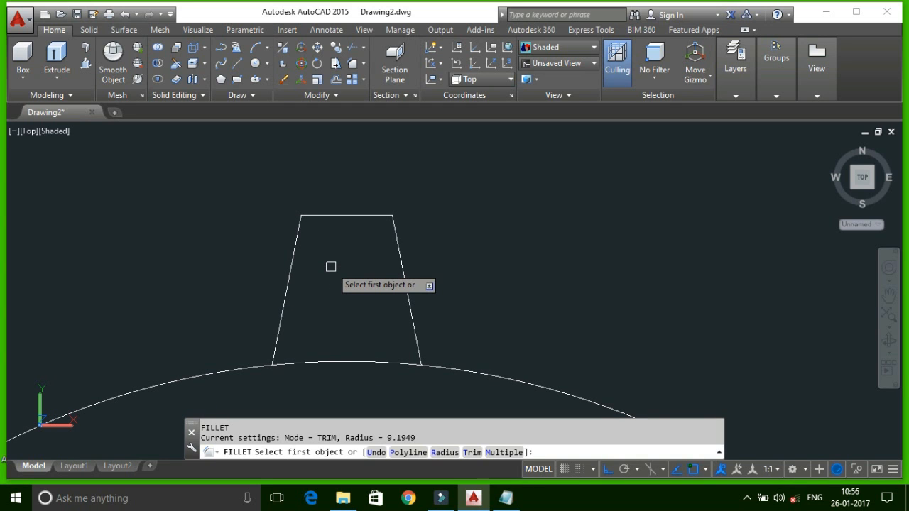
{"action": "type", "text": "r"}
{"action": "key", "text": "Return"}
{"action": "left_click", "coordinate": [300, 215]}
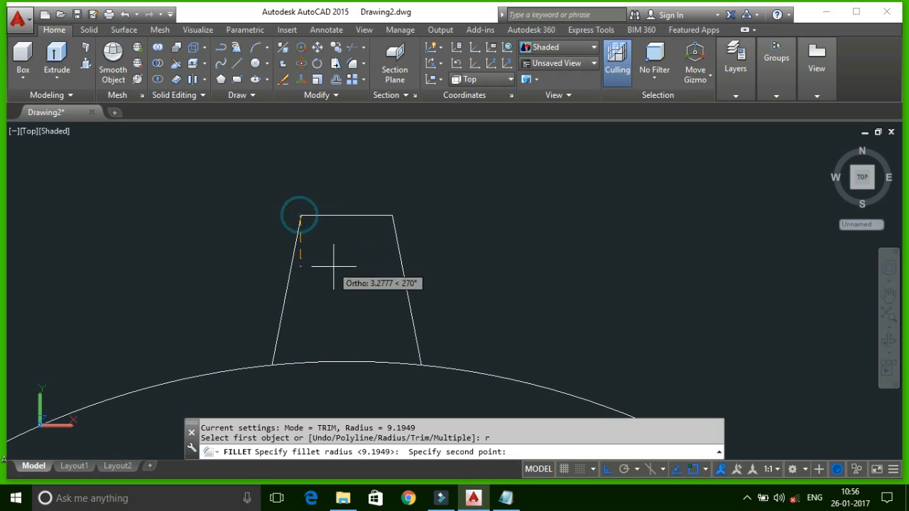
{"action": "left_click", "coordinate": [331, 329]}
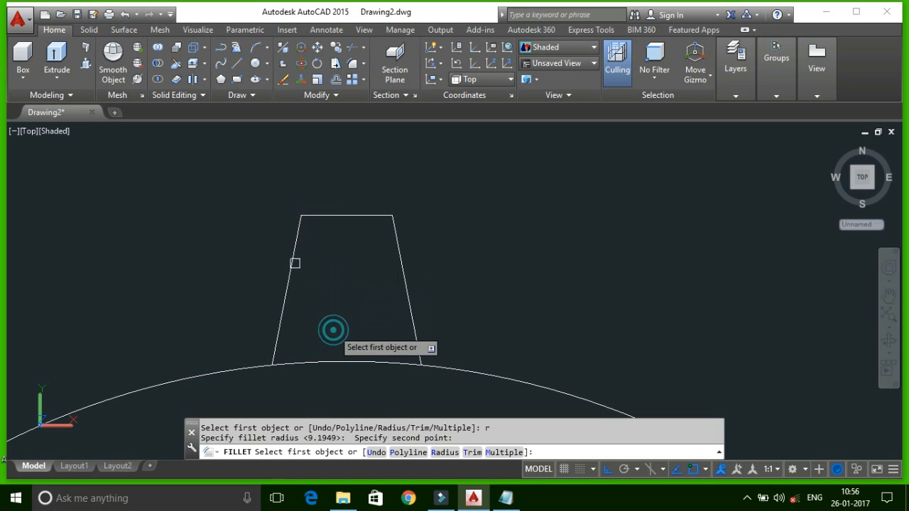
{"action": "left_click", "coordinate": [312, 217]}
{"action": "key", "text": "Escape"}
{"action": "key", "text": "Escape"}
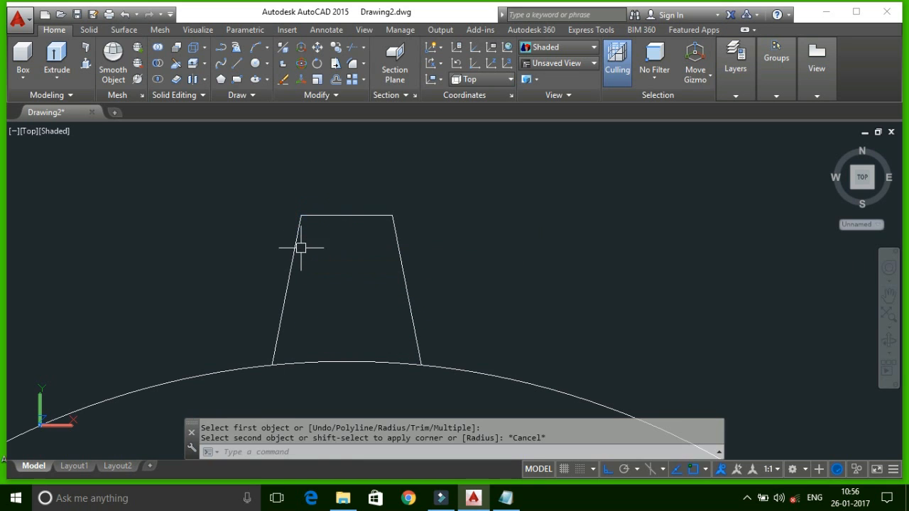
- Fillet the upper-left corner of the tooth with a radius of about 1.49 picked from two points
{"action": "type", "text": "f"}
{"action": "key", "text": "Return"}
{"action": "type", "text": "r"}
{"action": "key", "text": "Return"}
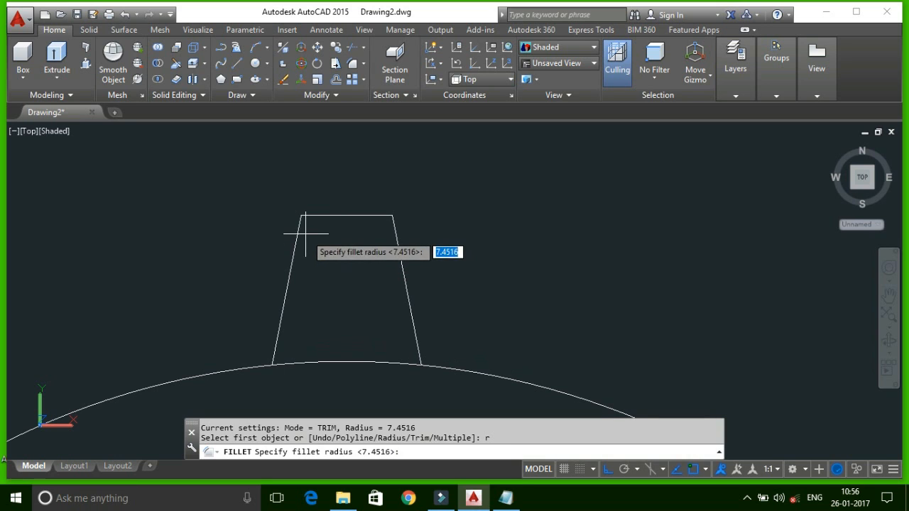
{"action": "left_click", "coordinate": [301, 215]}
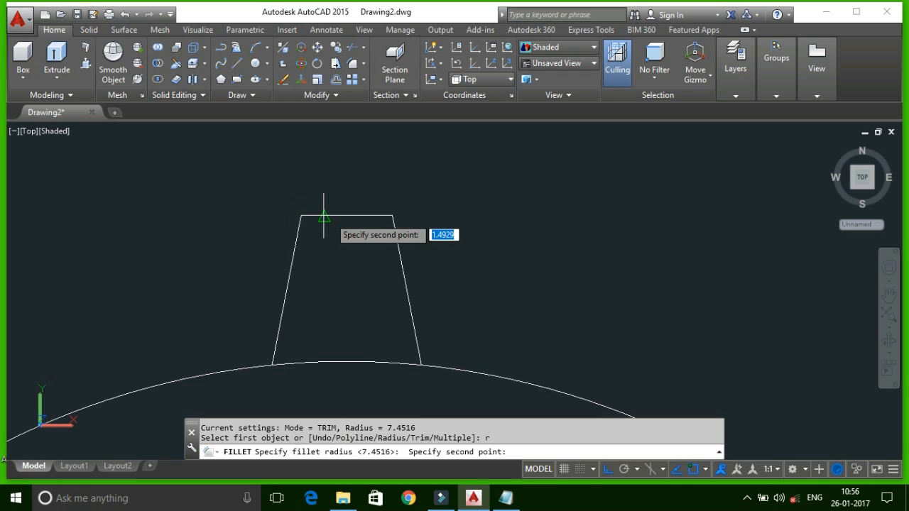
{"action": "left_click", "coordinate": [327, 215]}
{"action": "left_click", "coordinate": [315, 216]}
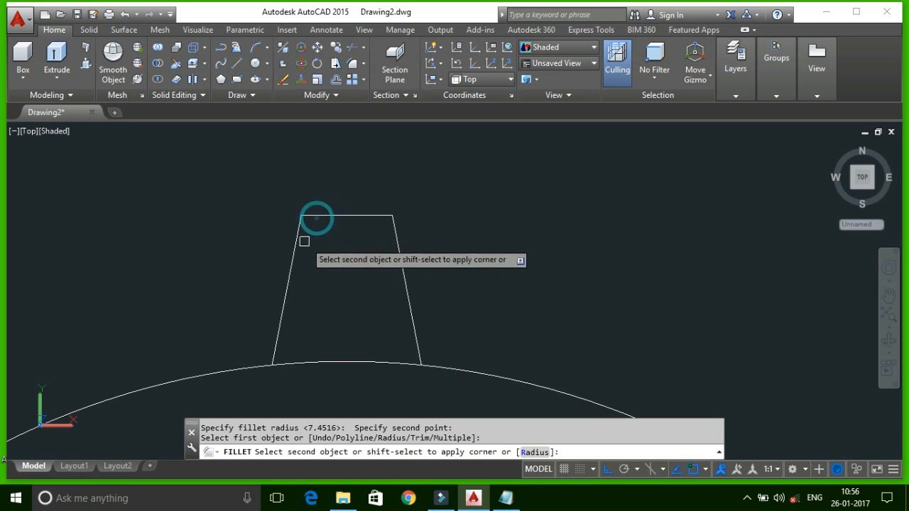
{"action": "left_click", "coordinate": [297, 249]}
{"action": "scroll", "coordinate": [327, 247], "scroll_direction": "up", "scroll_amount": 3}
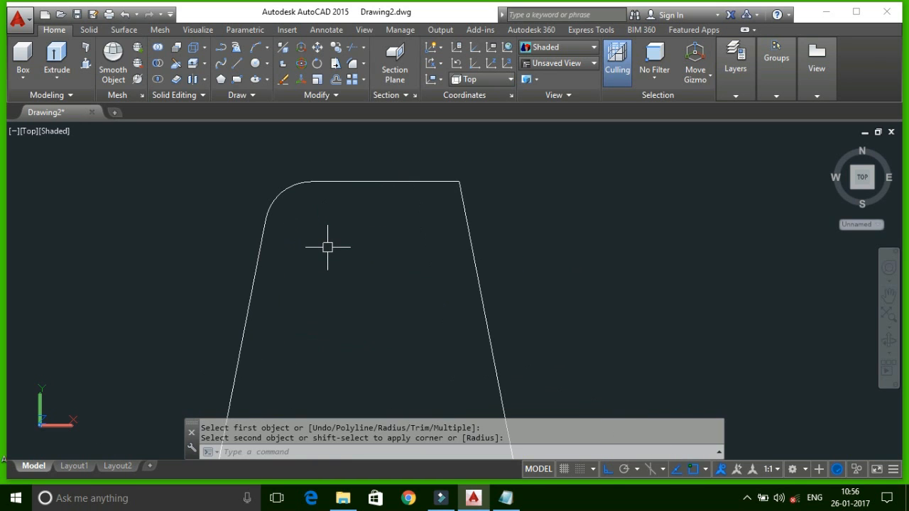
- Fillet the tooth's upper-left corner again with a slightly larger radius picked from two points
{"action": "key", "text": "Return"}
{"action": "type", "text": "r"}
{"action": "key", "text": "Return"}
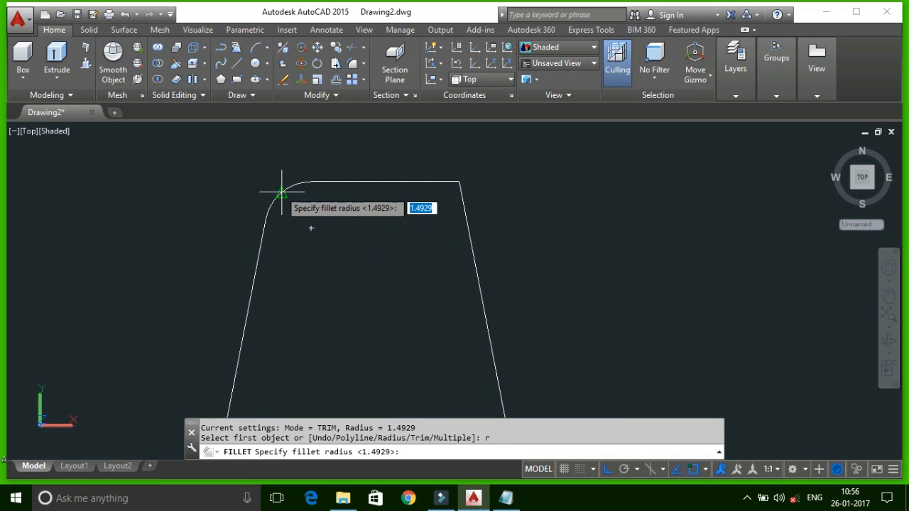
{"action": "left_click", "coordinate": [281, 192]}
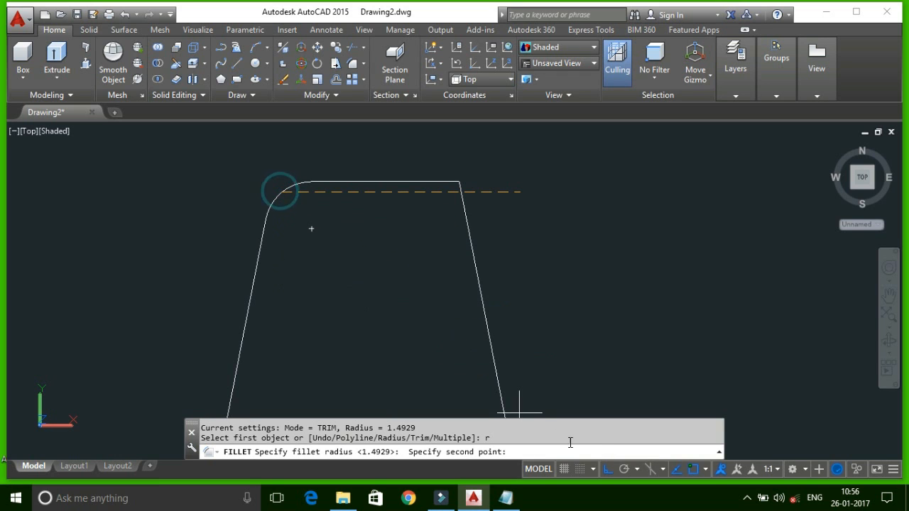
{"action": "left_click", "coordinate": [319, 242]}
{"action": "left_click", "coordinate": [330, 183]}
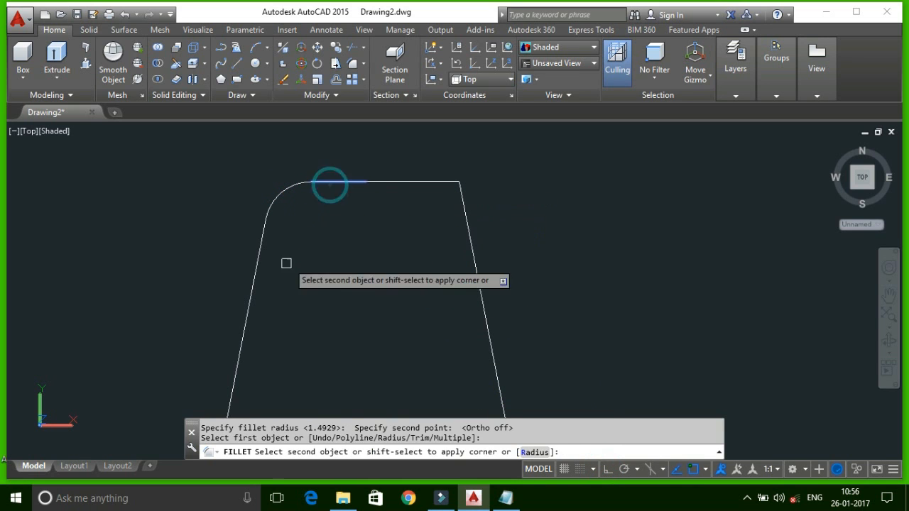
{"action": "left_click", "coordinate": [255, 264]}
- Fillet the upper-right corner of the tooth with the same radius as the left corner
{"action": "right_click", "coordinate": [409, 242]}
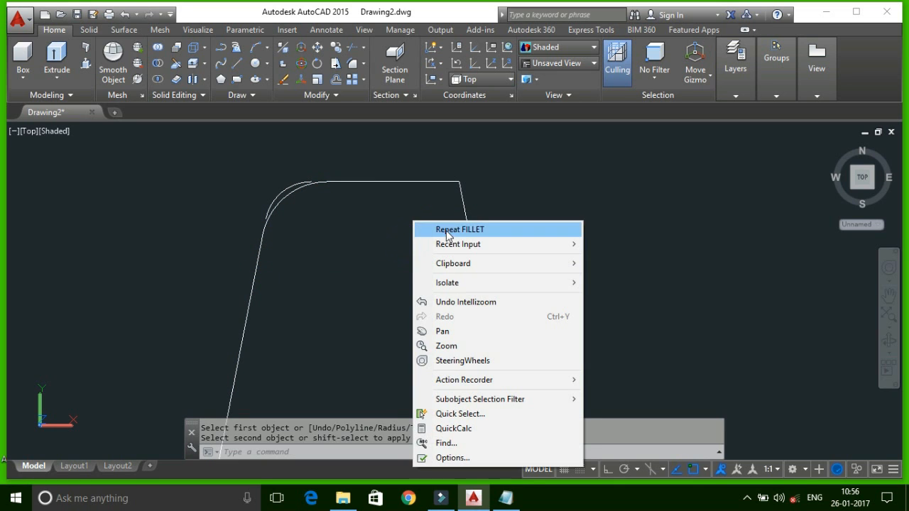
{"action": "left_click", "coordinate": [443, 229]}
{"action": "left_click", "coordinate": [426, 182]}
{"action": "left_click", "coordinate": [477, 270]}
{"action": "key", "text": "Escape"}
{"action": "key", "text": "Escape"}
- Erase the leftover smaller fillet arc at the tooth's upper-left corner
{"action": "left_click", "coordinate": [291, 188]}
{"action": "key", "text": "Delete"}
{"action": "middle_click_drag", "start_coordinate": [384, 185], "coordinate": [290, 164]}
{"action": "scroll", "coordinate": [290, 164], "scroll_direction": "down", "scroll_amount": 2}
{"action": "middle_click_drag", "start_coordinate": [341, 220], "coordinate": [368, 259]}
{"action": "left_click", "coordinate": [371, 244]}
{"action": "key", "text": "Escape"}
- Join all the lines and arcs of the tooth outline into a single polyline
{"action": "left_click", "coordinate": [405, 169]}
{"action": "left_click", "coordinate": [198, 303]}
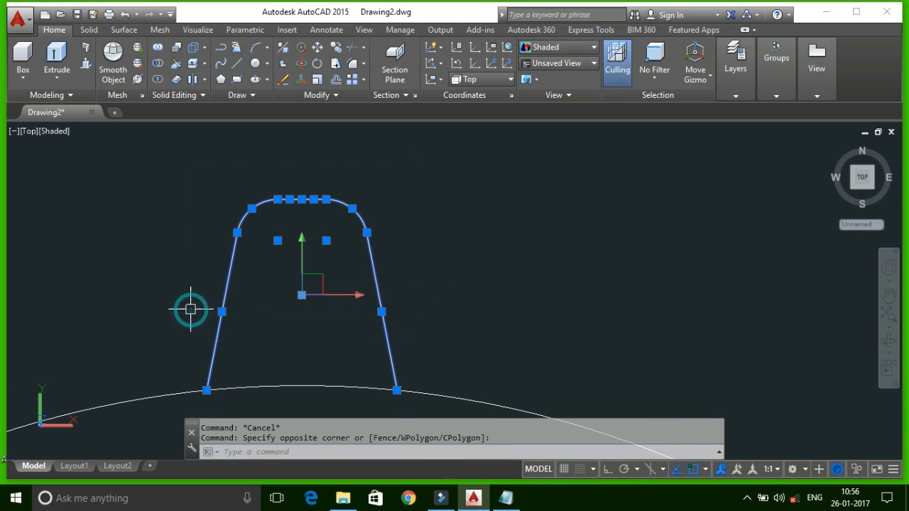
{"action": "type", "text": "j"}
{"action": "key", "text": "Return"}
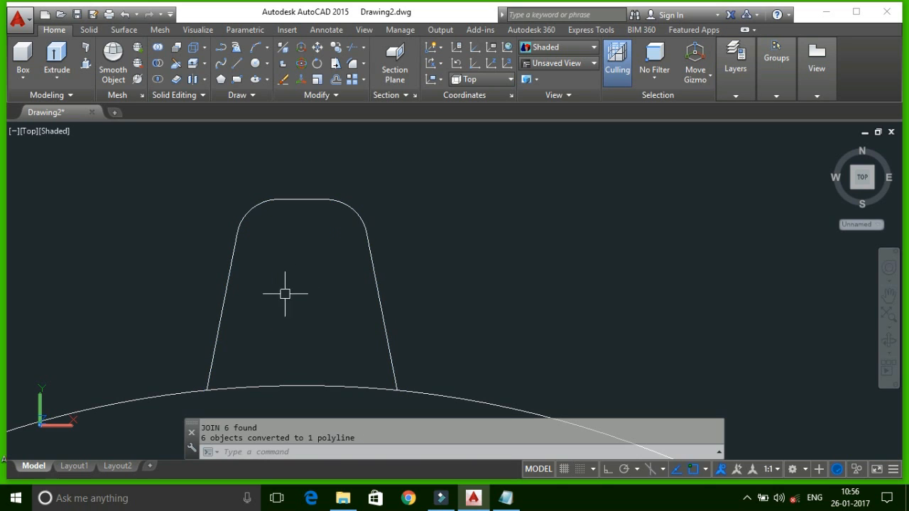
{"action": "left_click", "coordinate": [375, 274]}
{"action": "middle_click_drag", "start_coordinate": [321, 312], "coordinate": [339, 270]}
{"action": "key", "text": "Escape"}
{"action": "key", "text": "Escape"}
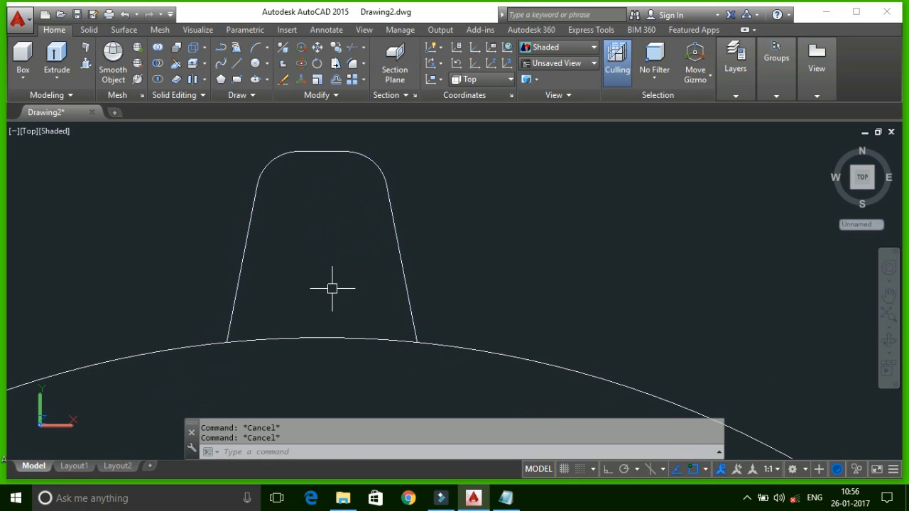
- Trim away the part of the circle that lies between the two flanks of the tooth
{"action": "key", "text": "Return"}
{"action": "key", "text": "Return"}
{"action": "left_click", "coordinate": [327, 281]}
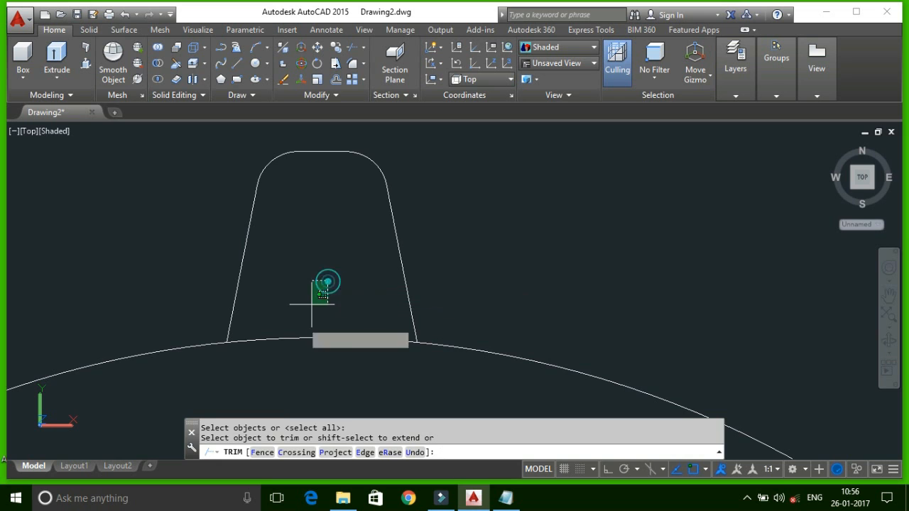
{"action": "left_click", "coordinate": [283, 374]}
{"action": "scroll", "coordinate": [287, 329], "scroll_direction": "down", "scroll_amount": 3}
{"action": "middle_click_drag", "start_coordinate": [286, 327], "coordinate": [294, 237]}
{"action": "scroll", "coordinate": [315, 290], "scroll_direction": "down", "scroll_amount": 4}
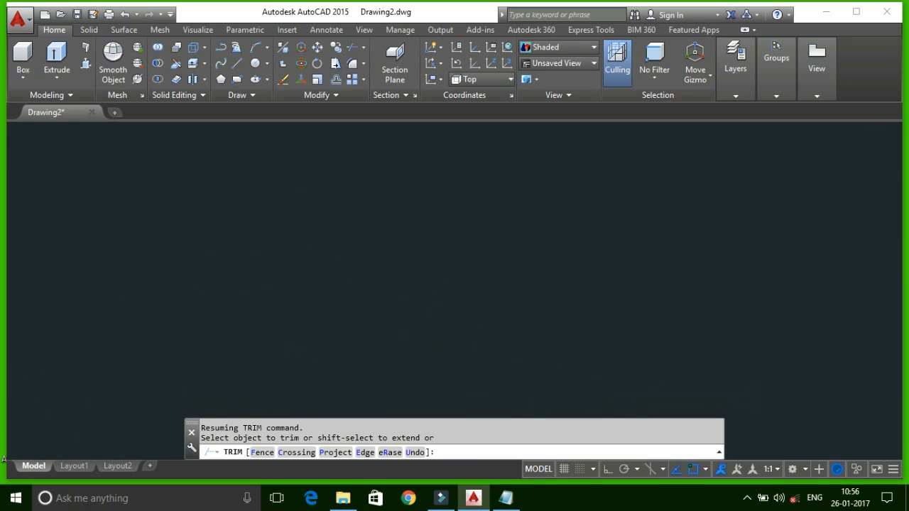
{"action": "key", "text": "Escape"}
- Create a polar array of the tooth around the centre of the circle
{"action": "middle_click_drag", "start_coordinate": [340, 319], "coordinate": [353, 300]}
{"action": "left_click", "coordinate": [312, 178]}
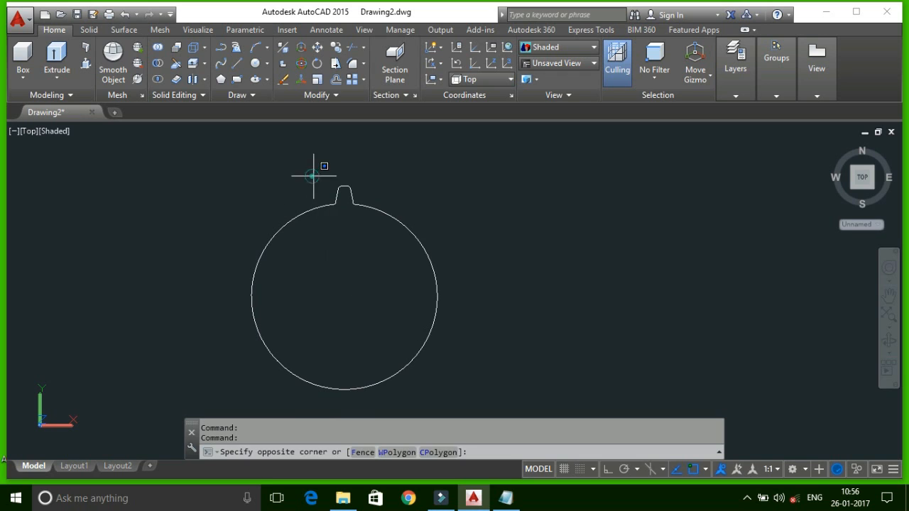
{"action": "left_click", "coordinate": [395, 248]}
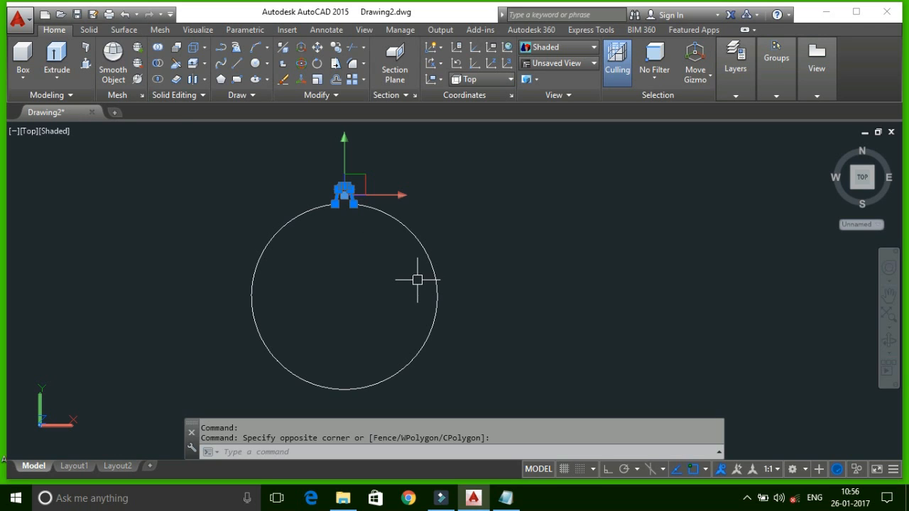
{"action": "type", "text": "ay"}
{"action": "key", "text": "Return"}
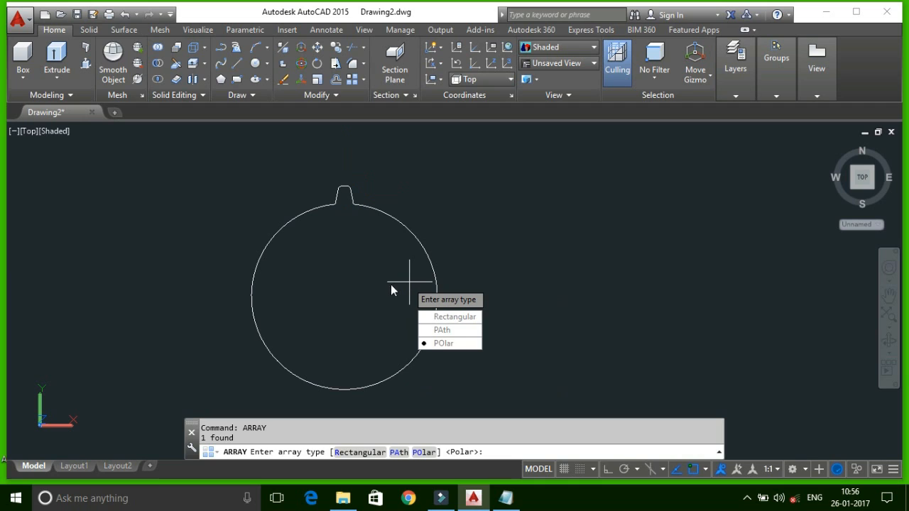
{"action": "left_click", "coordinate": [440, 343]}
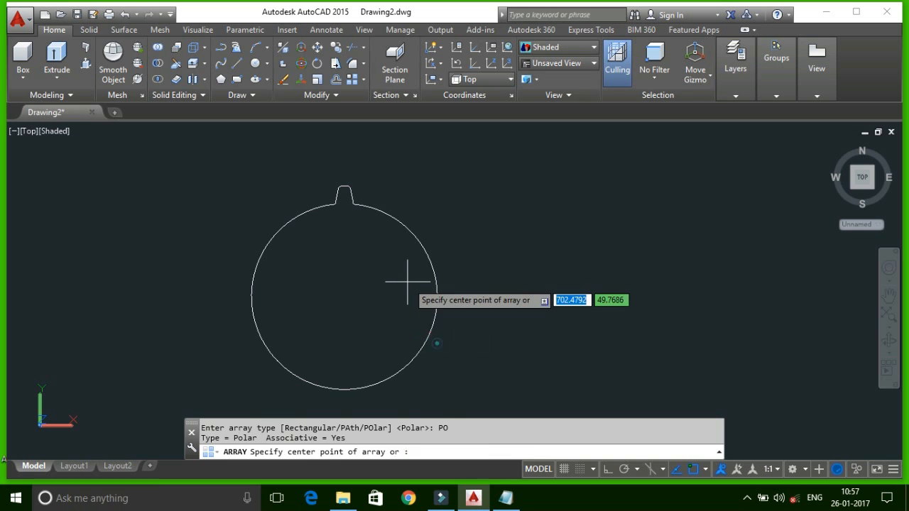
{"action": "left_click", "coordinate": [345, 299]}
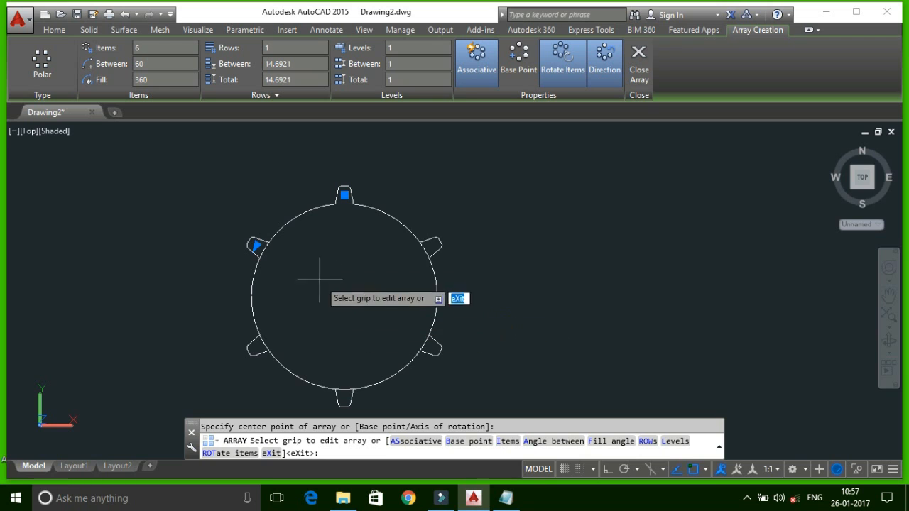
- Set the polar array's number of items to 13
{"action": "left_click", "coordinate": [158, 49]}
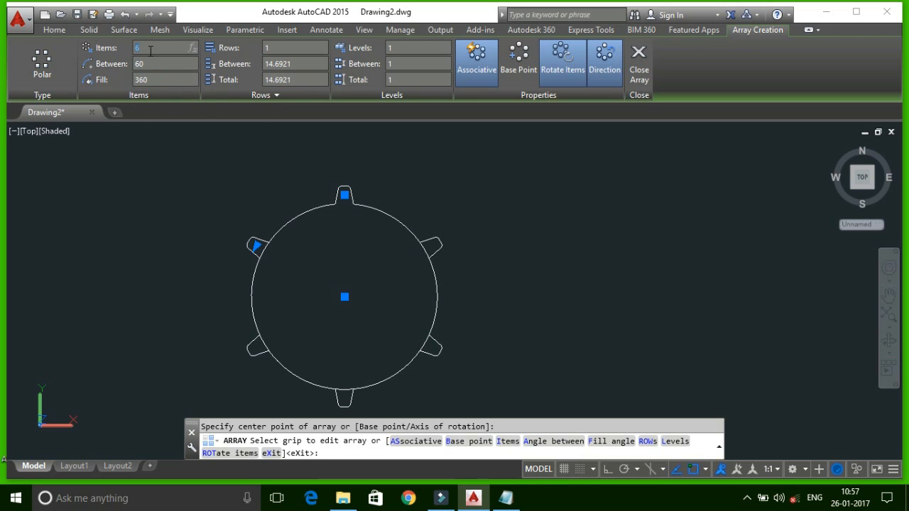
{"action": "left_click", "coordinate": [150, 48]}
{"action": "type", "text": "13"}
{"action": "key", "text": "Return"}
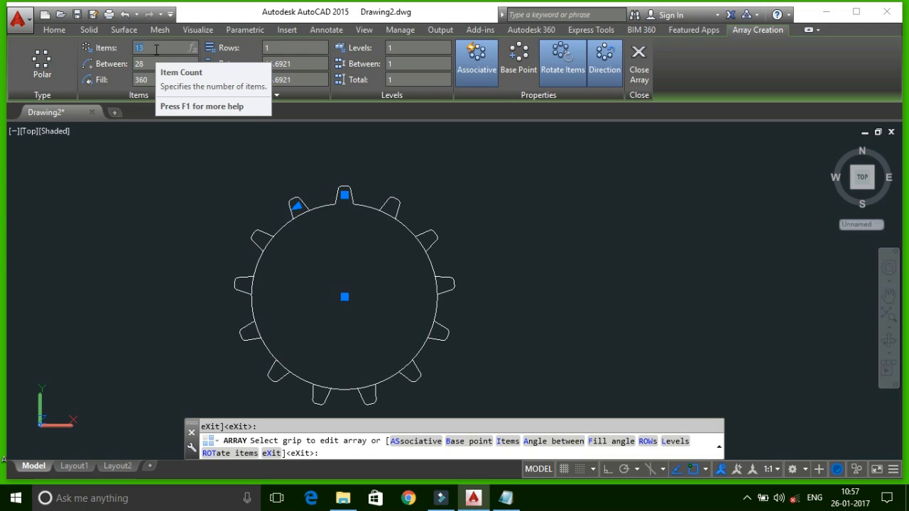
- Set the polar array's number of items to 20 and finish the array
{"action": "key", "text": "Return"}
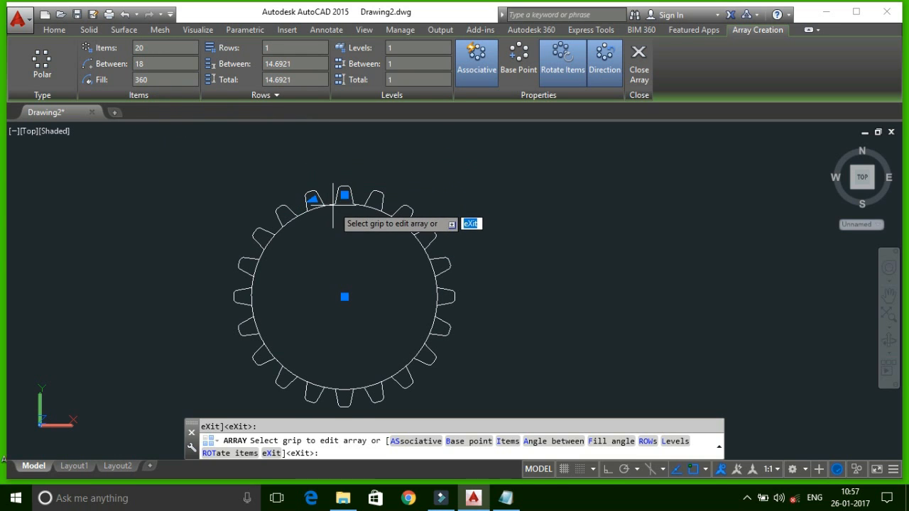
{"action": "scroll", "coordinate": [333, 205], "scroll_direction": "up", "scroll_amount": 6}
{"action": "scroll", "coordinate": [322, 203], "scroll_direction": "down", "scroll_amount": 6}
{"action": "mouse_move", "coordinate": [353, 270]}
{"action": "middle_mouse_down"}
{"action": "mouse_move", "coordinate": [331, 192]}
{"action": "mouse_move", "coordinate": [357, 251]}
{"action": "middle_mouse_up"}
{"action": "key", "text": "Escape"}
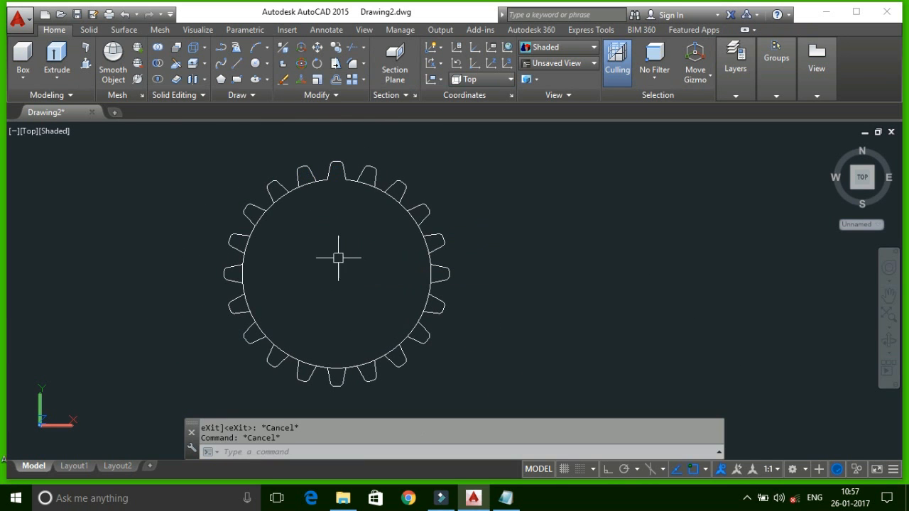
{"action": "middle_click_drag", "start_coordinate": [294, 235], "coordinate": [304, 268]}
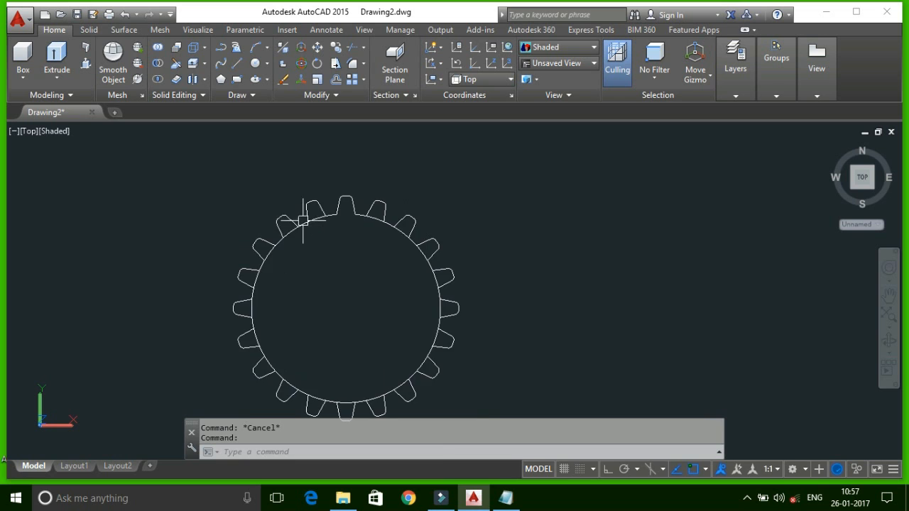
{"action": "scroll", "coordinate": [303, 223], "scroll_direction": "up", "scroll_amount": 3}
{"action": "scroll", "coordinate": [301, 218], "scroll_direction": "down", "scroll_amount": 4}
{"action": "middle_click_drag", "start_coordinate": [297, 213], "coordinate": [278, 184]}
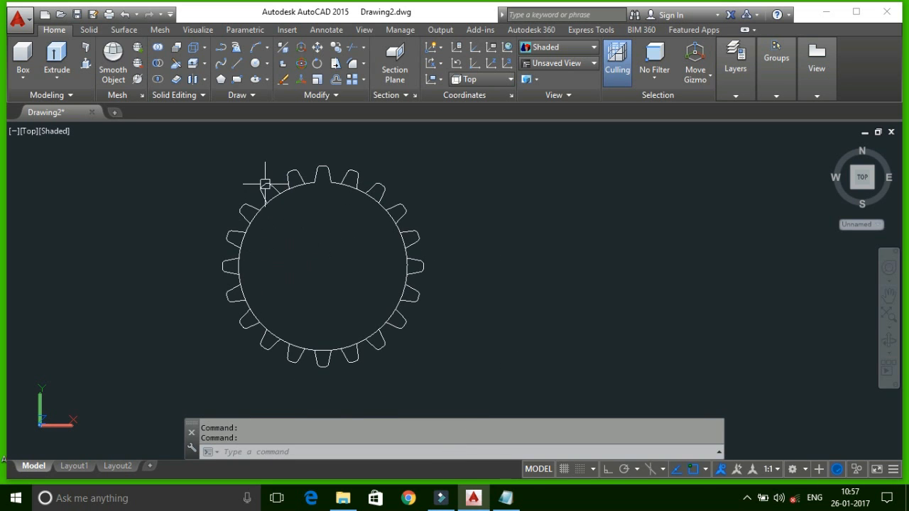
{"action": "middle_click_drag", "start_coordinate": [277, 227], "coordinate": [289, 273]}
{"action": "scroll", "coordinate": [296, 246], "scroll_direction": "up", "scroll_amount": 5}
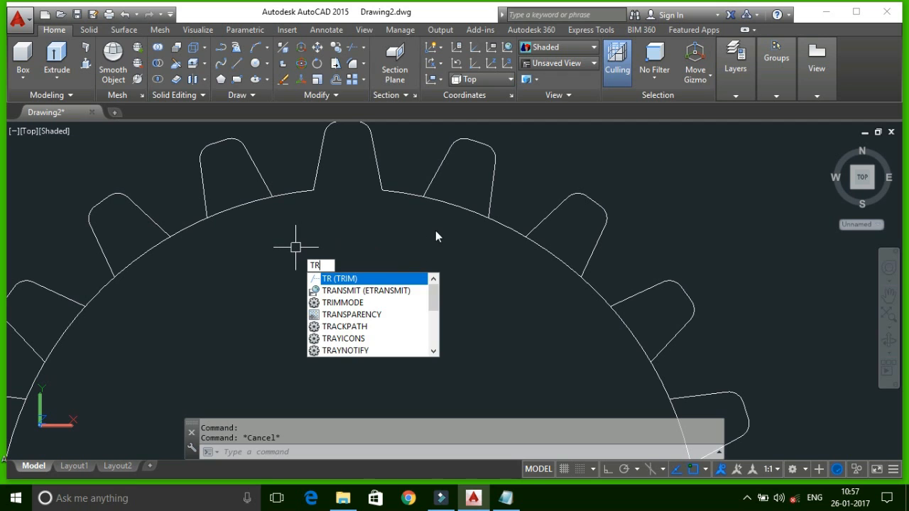
{"action": "left_click", "coordinate": [348, 280]}
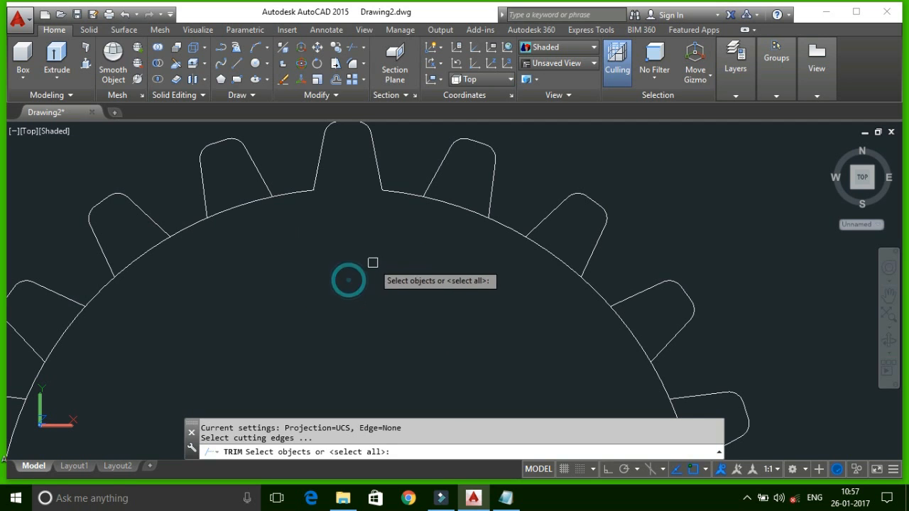
{"action": "left_click", "coordinate": [450, 186]}
{"action": "left_click", "coordinate": [440, 237]}
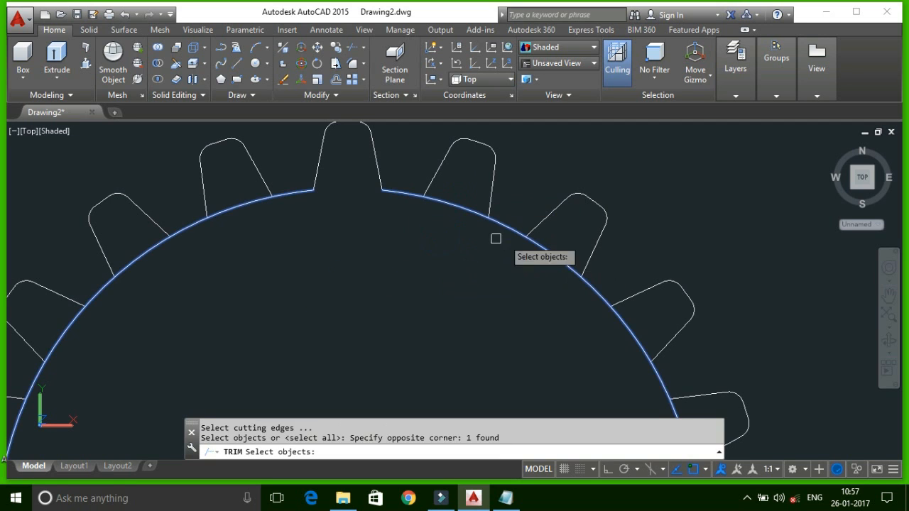
{"action": "key", "text": "Escape"}
{"action": "key", "text": "Escape"}
- Trim the circle segments under the teeth along the gear's upper-right side, using all objects as cutting edges
{"action": "type", "text": "tr"}
{"action": "key", "text": "Return"}
{"action": "key", "text": "Return"}
{"action": "left_click", "coordinate": [461, 191]}
{"action": "left_click", "coordinate": [446, 234]}
{"action": "left_click", "coordinate": [565, 241]}
{"action": "left_click", "coordinate": [528, 286]}
{"action": "scroll", "coordinate": [525, 290], "scroll_direction": "down", "scroll_amount": 3}
{"action": "middle_click_drag", "start_coordinate": [529, 363], "coordinate": [532, 316]}
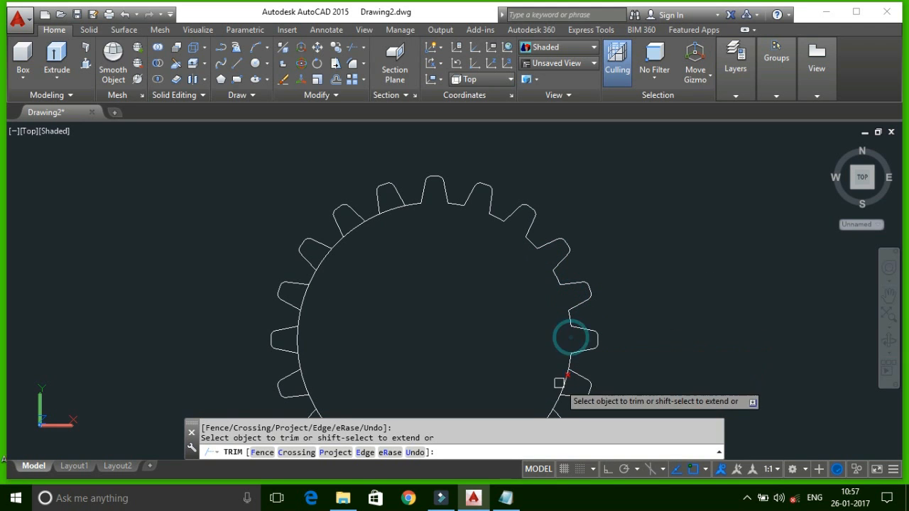
- Trim the circle segments under the teeth along the gear's lower-right side
{"action": "middle_click_drag", "start_coordinate": [539, 389], "coordinate": [536, 200]}
{"action": "left_click_drag", "start_coordinate": [536, 200], "coordinate": [547, 208]}
{"action": "left_click", "coordinate": [551, 245]}
{"action": "left_click", "coordinate": [522, 276]}
{"action": "left_click", "coordinate": [483, 296]}
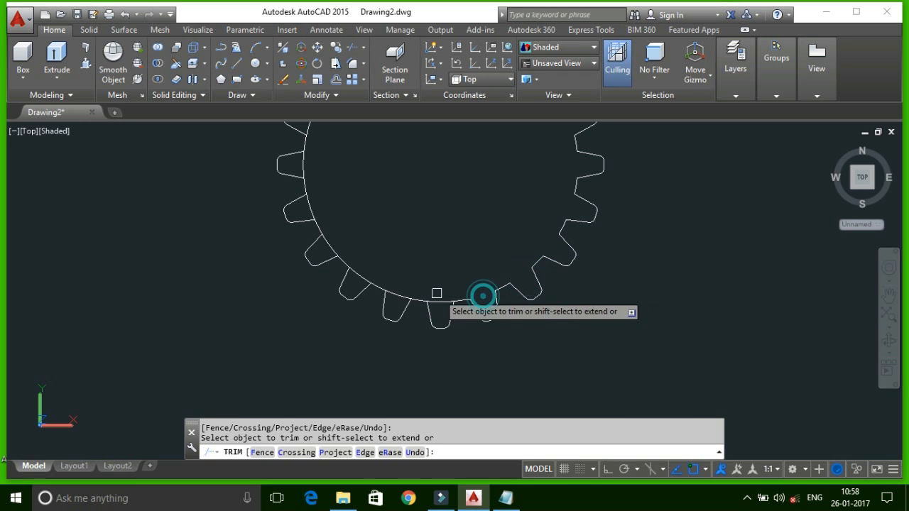
- Trim the circle segments under the bottom tooth and the teeth up the gear's lower-left side to the leftmost tooth
{"action": "left_click", "coordinate": [440, 298]}
{"action": "left_click", "coordinate": [400, 294]}
{"action": "left_click", "coordinate": [362, 276]}
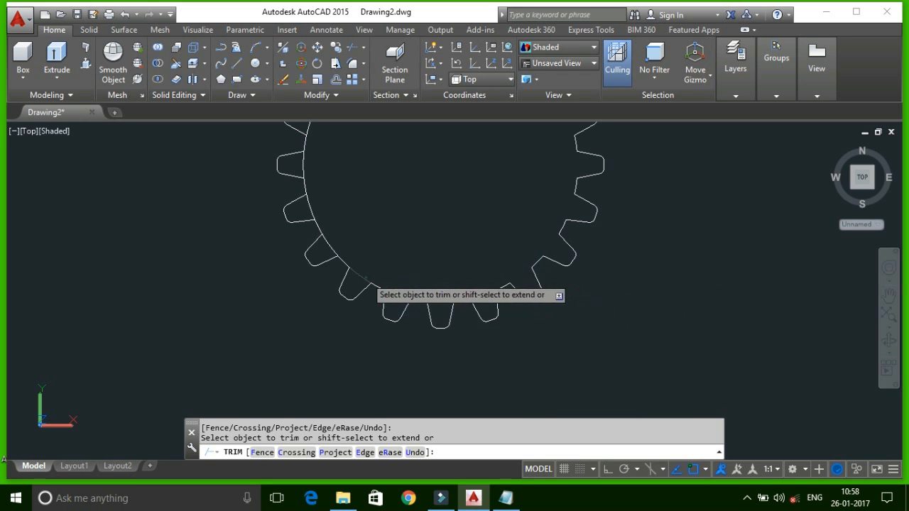
{"action": "left_click", "coordinate": [332, 245]}
{"action": "left_click", "coordinate": [311, 209]}
{"action": "left_click", "coordinate": [304, 163]}
- Trim the remaining circle segments under the teeth along the gear's upper-left side and end trimming
{"action": "middle_click_drag", "start_coordinate": [350, 158], "coordinate": [360, 307]}
{"action": "left_click", "coordinate": [318, 268]}
{"action": "left_click", "coordinate": [341, 235]}
{"action": "left_click", "coordinate": [369, 203]}
{"action": "left_click", "coordinate": [405, 186]}
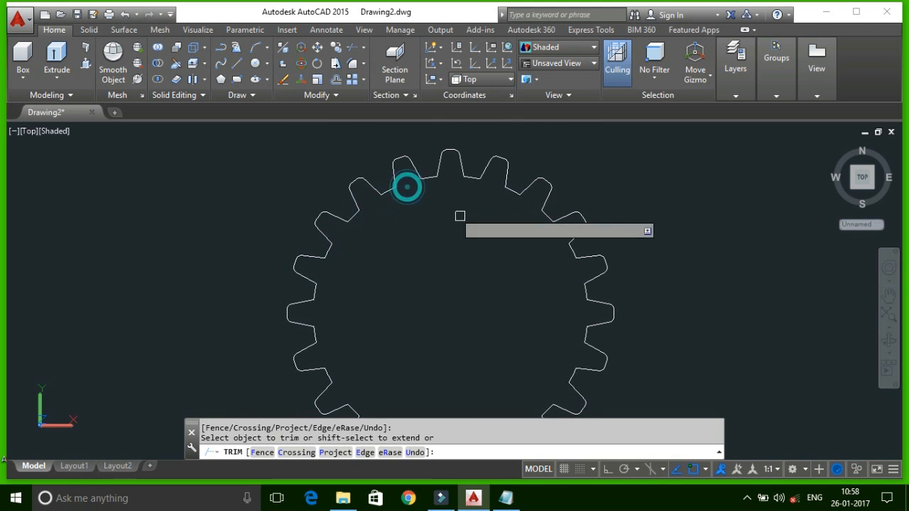
{"action": "scroll", "coordinate": [426, 213], "scroll_direction": "down", "scroll_amount": 4}
{"action": "middle_click_drag", "start_coordinate": [421, 207], "coordinate": [380, 228]}
{"action": "key", "text": "Escape"}
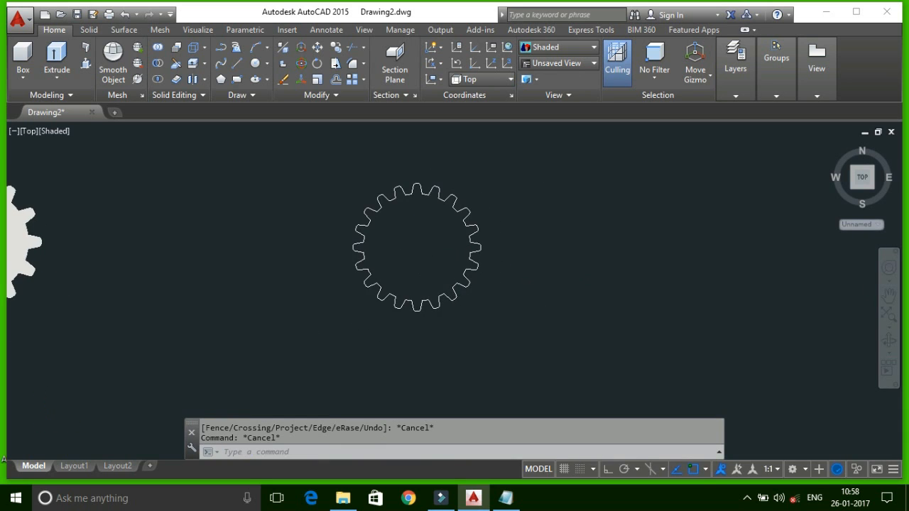
- Create a polyline boundary from the closed gear outline by picking a point inside it
{"action": "scroll", "coordinate": [385, 260], "scroll_direction": "up", "scroll_amount": 3}
{"action": "scroll", "coordinate": [371, 254], "scroll_direction": "down", "scroll_amount": 2}
{"action": "key", "text": "Escape"}
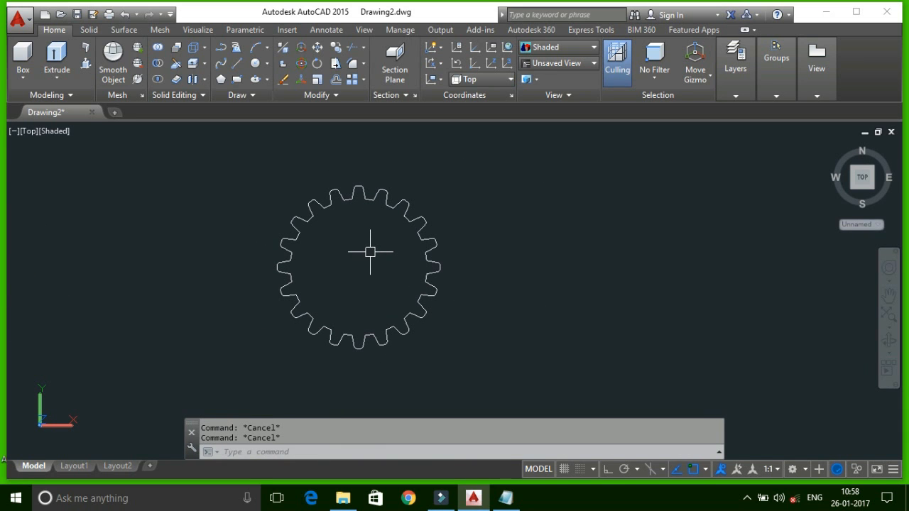
{"action": "type", "text": "BO"}
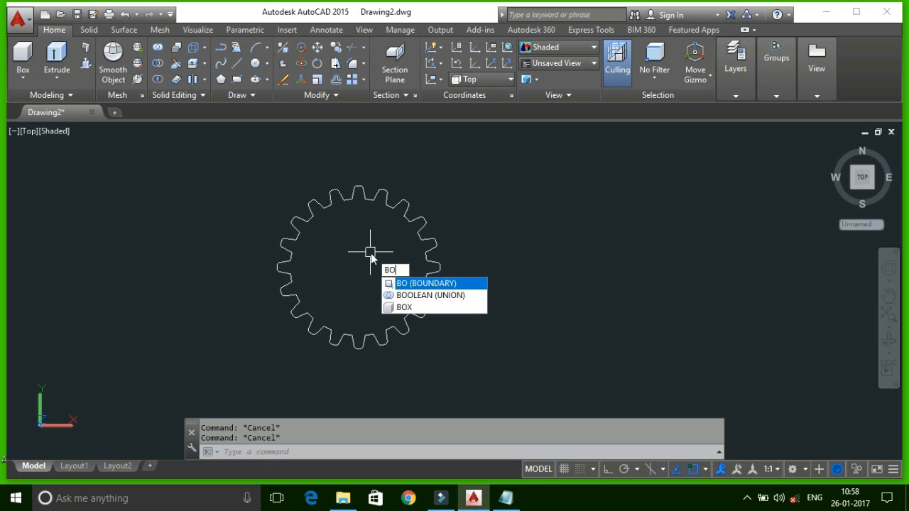
{"action": "key", "text": "Return"}
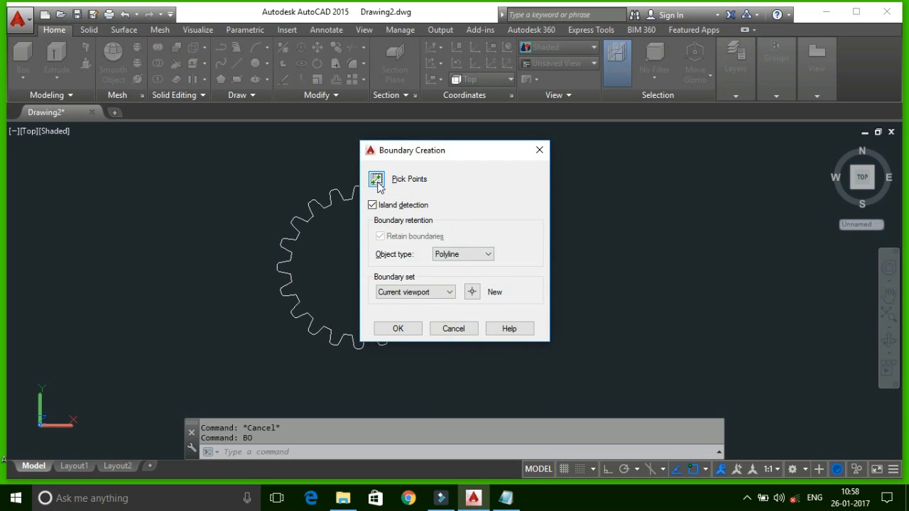
{"action": "left_click", "coordinate": [377, 180]}
{"action": "left_click", "coordinate": [354, 262]}
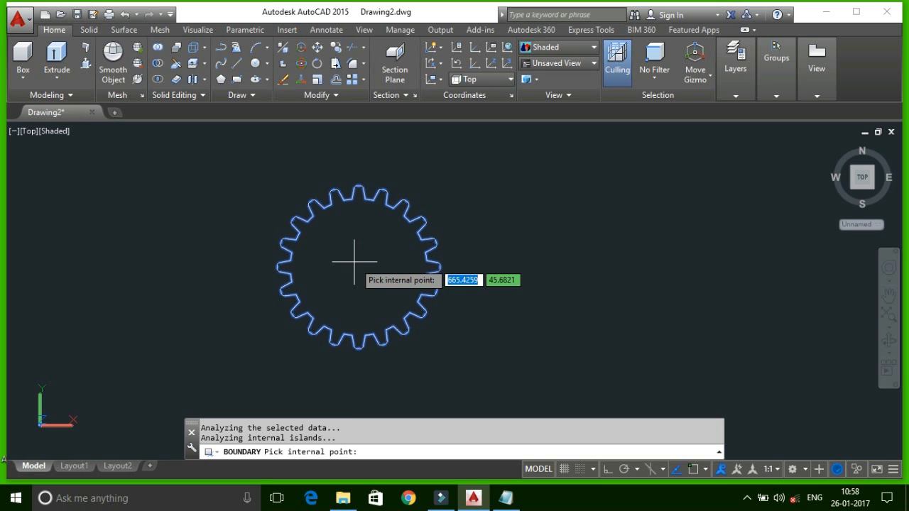
{"action": "right_click", "coordinate": [355, 261]}
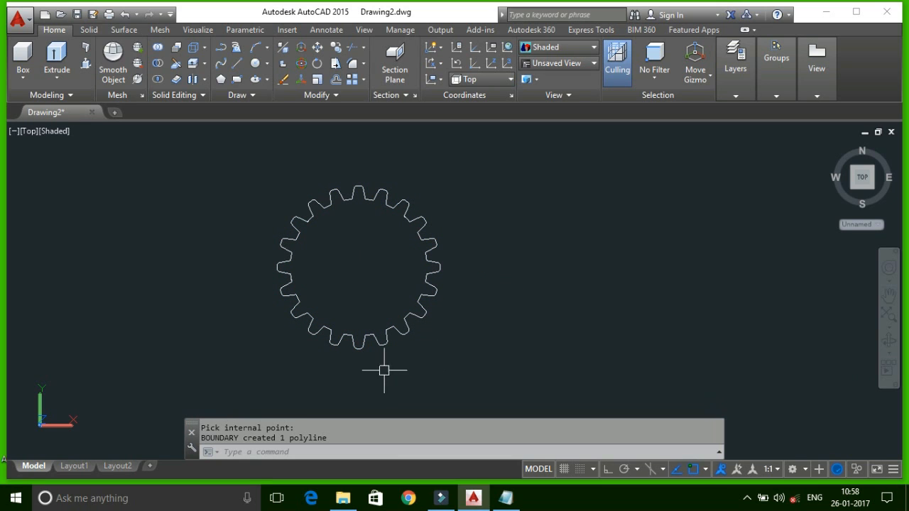
- Move the boundary polyline of the gear sideways to the right, clear of the original arrayed outline
{"action": "left_click", "coordinate": [313, 220]}
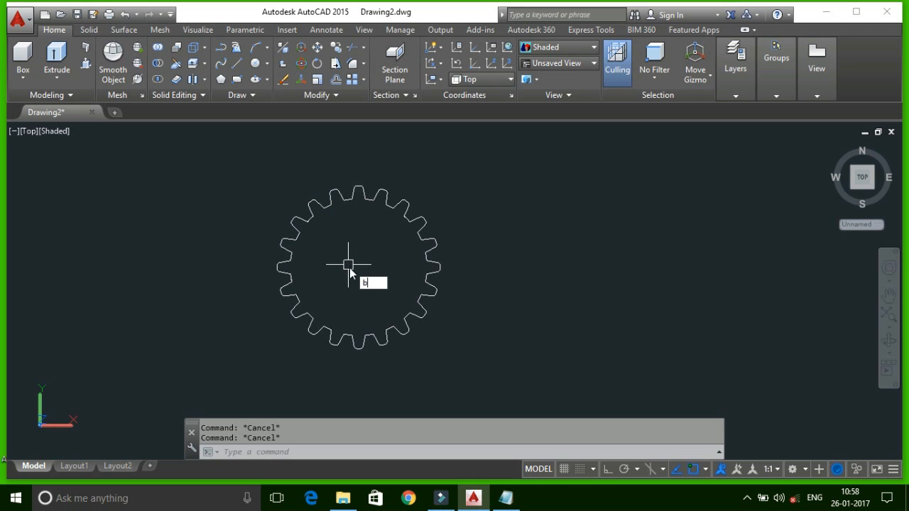
{"action": "key", "text": "BackSpace"}
{"action": "left_click", "coordinate": [315, 332]}
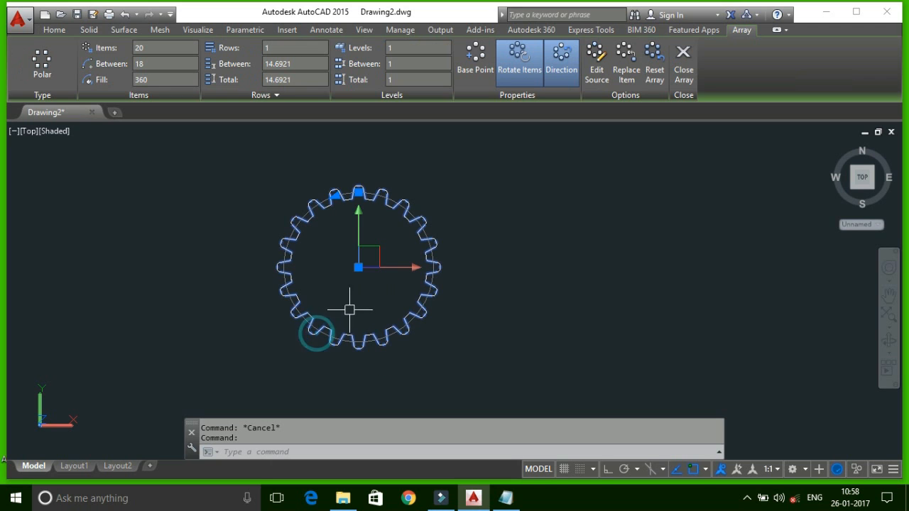
{"action": "key", "text": "Escape"}
{"action": "left_click", "coordinate": [331, 330]}
{"action": "type", "text": "m"}
{"action": "key", "text": "Return"}
{"action": "left_click", "coordinate": [339, 290]}
{"action": "key", "text": "Escape"}
{"action": "key", "text": "Escape"}
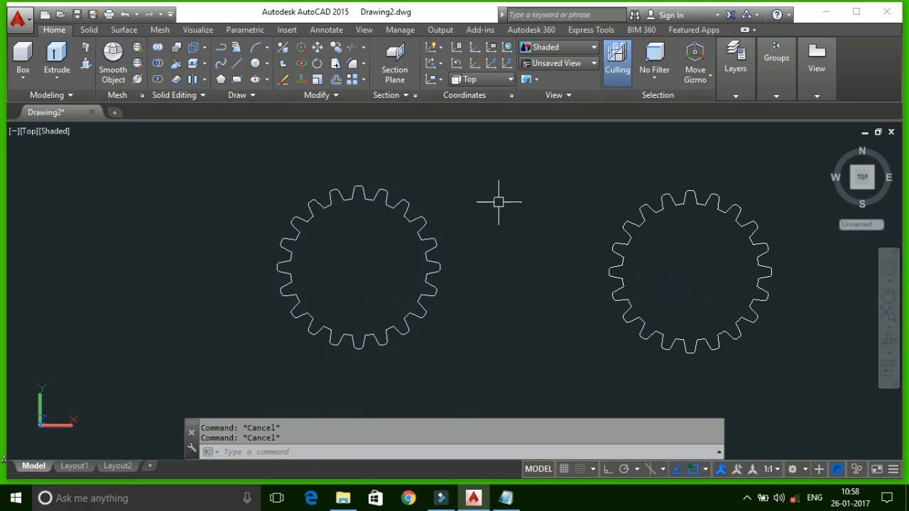
- Delete the original gear's tooth array and circle segments, keeping only the boundary polyline
{"action": "left_click", "coordinate": [476, 166]}
{"action": "left_click", "coordinate": [254, 350]}
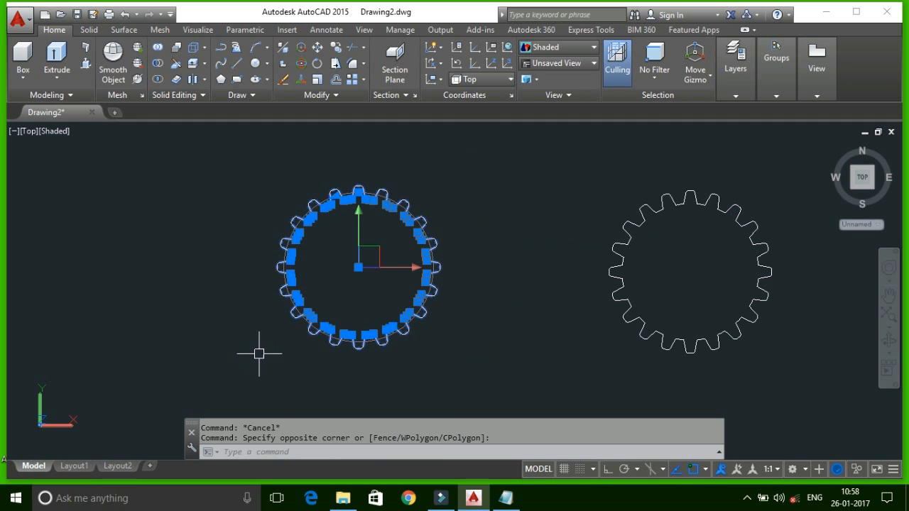
{"action": "key", "text": "Delete"}
{"action": "middle_click_drag", "start_coordinate": [333, 289], "coordinate": [81, 285]}
{"action": "middle_click_drag", "start_coordinate": [440, 288], "coordinate": [328, 321]}
{"action": "scroll", "coordinate": [347, 332], "scroll_direction": "up", "scroll_amount": 2}
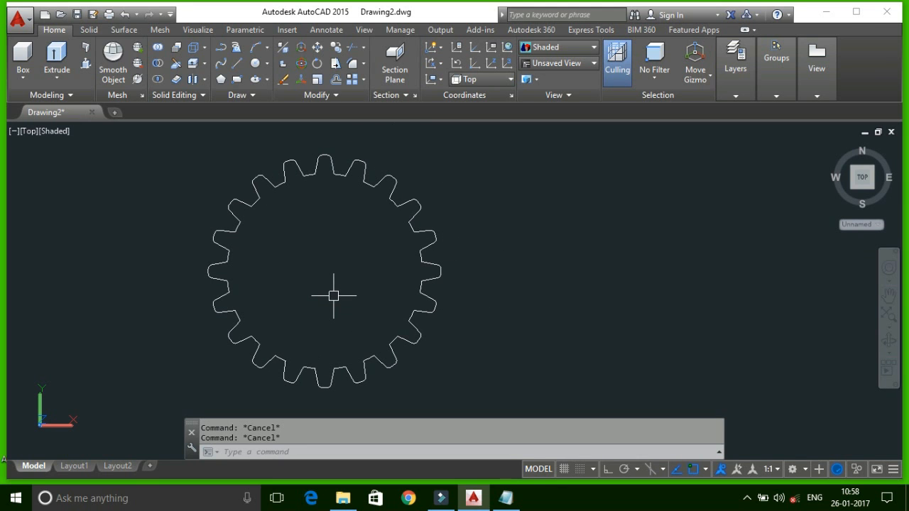
- Draw a circle of radius about 29 at the centre of the gear
{"action": "key", "text": "Return"}
{"action": "key", "text": "Return"}
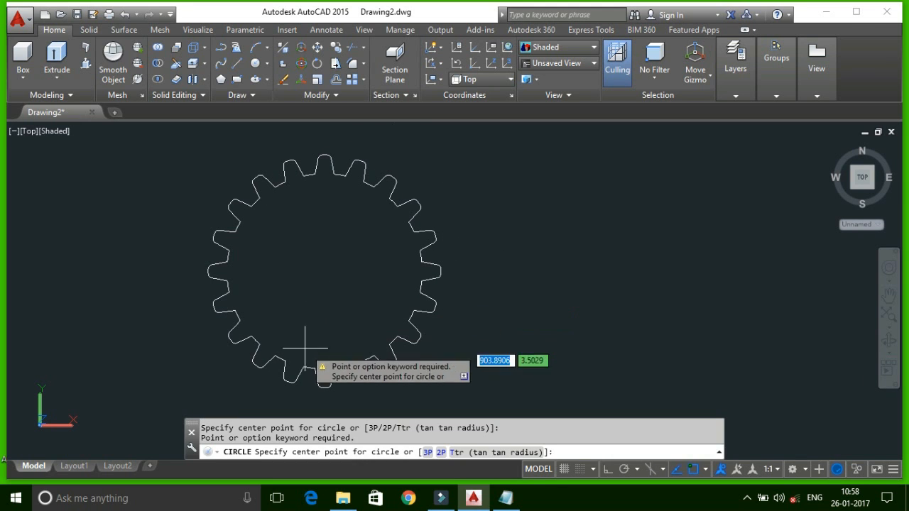
{"action": "left_click", "coordinate": [324, 271]}
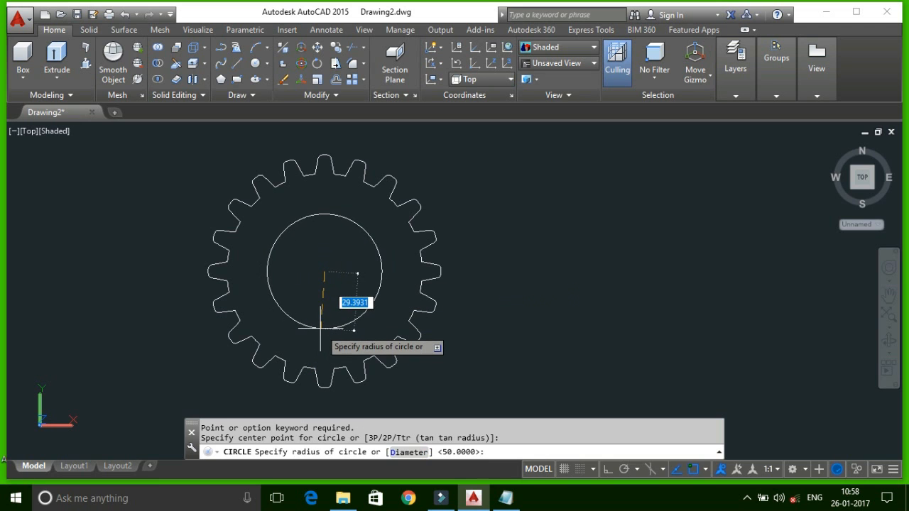
{"action": "key", "text": "Escape"}
{"action": "middle_click_drag", "start_coordinate": [335, 304], "coordinate": [305, 261]}
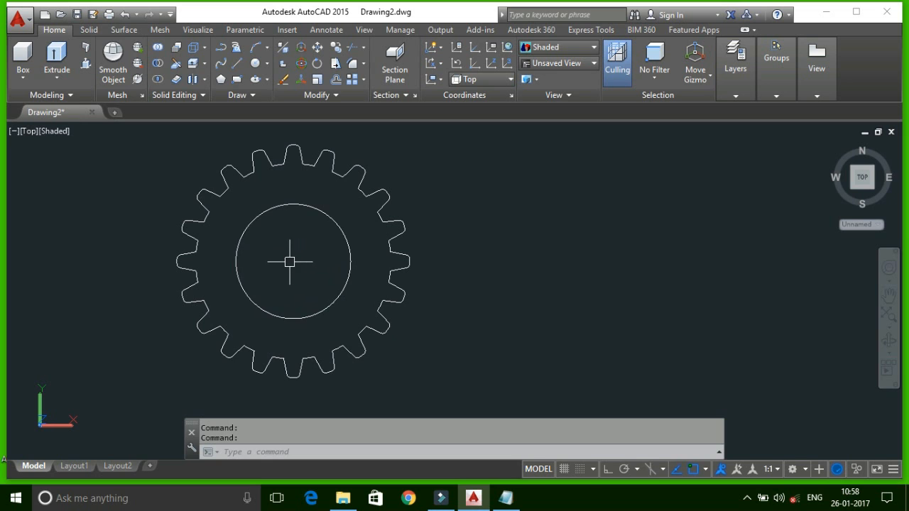
{"action": "middle_click_drag", "start_coordinate": [304, 275], "coordinate": [302, 286]}
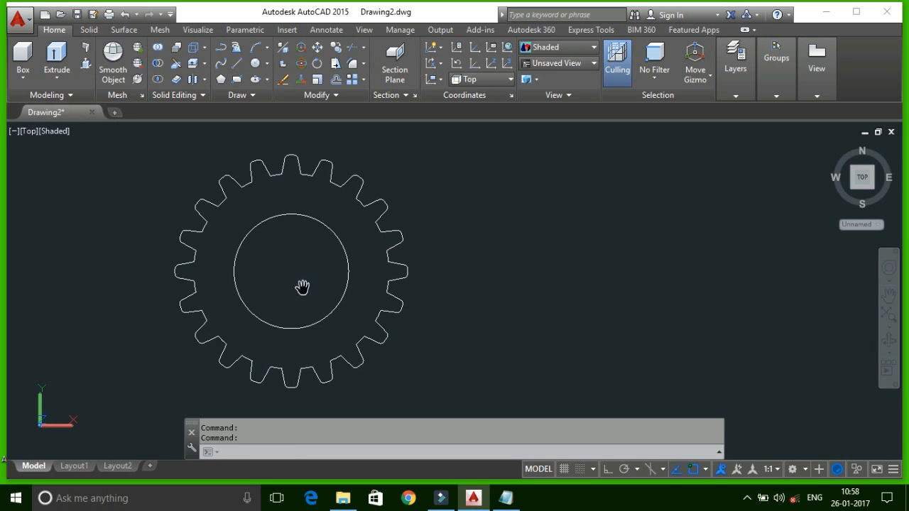
- Copy the gear outline and its inner circle from their centre to a point about 114 units to the right and slightly higher
{"action": "left_click", "coordinate": [492, 153]}
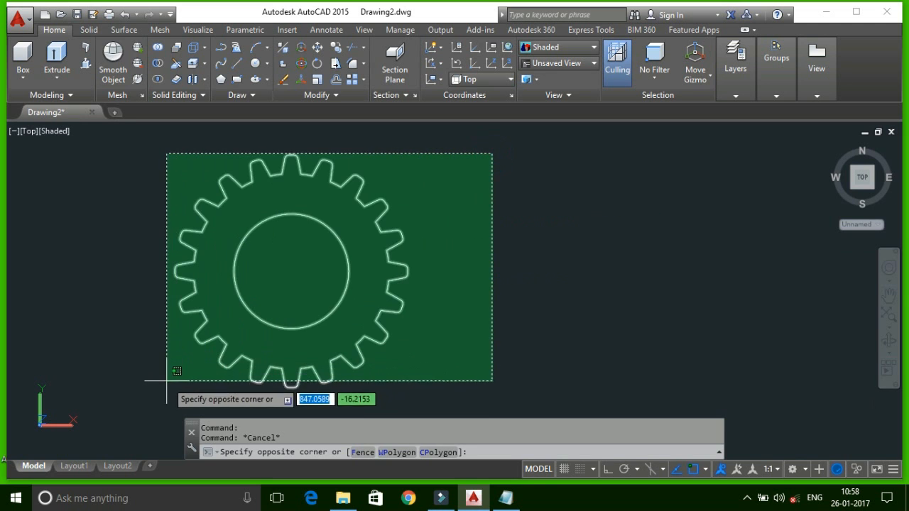
{"action": "left_click", "coordinate": [142, 415]}
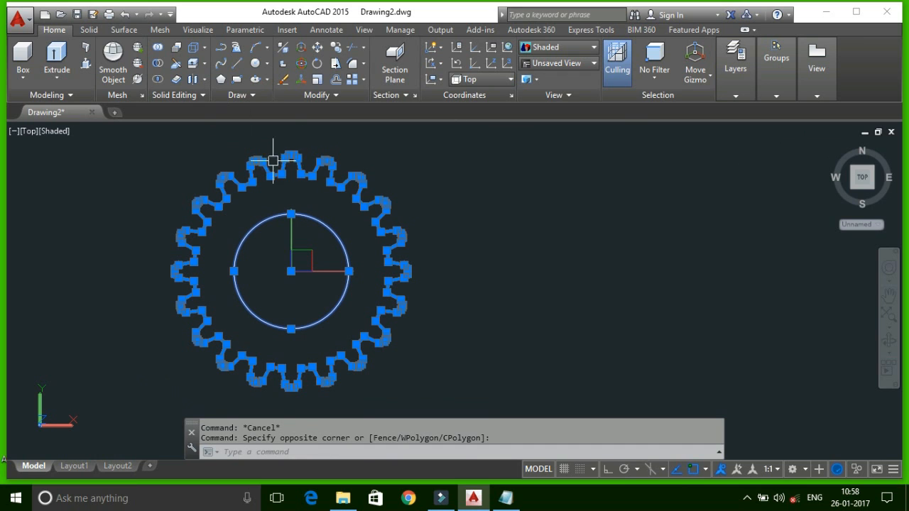
{"action": "type", "text": "co"}
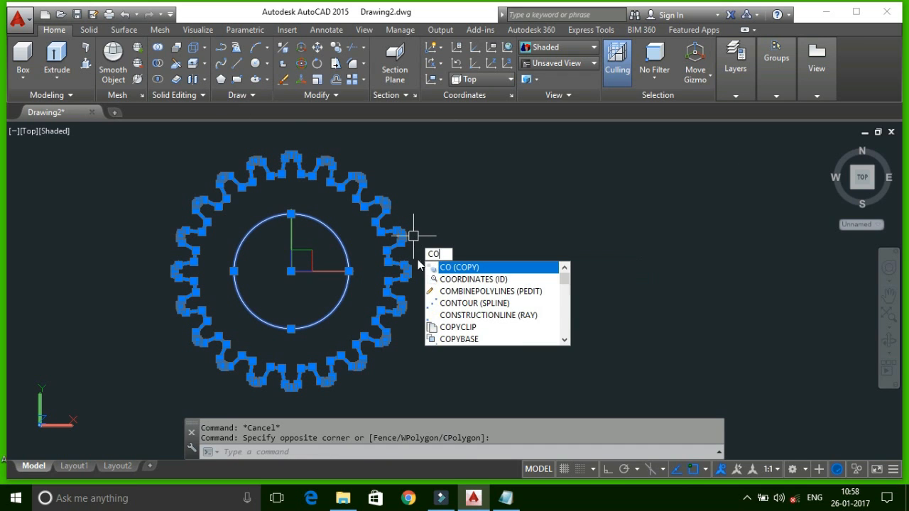
{"action": "key", "text": "Return"}
{"action": "left_click", "coordinate": [291, 270]}
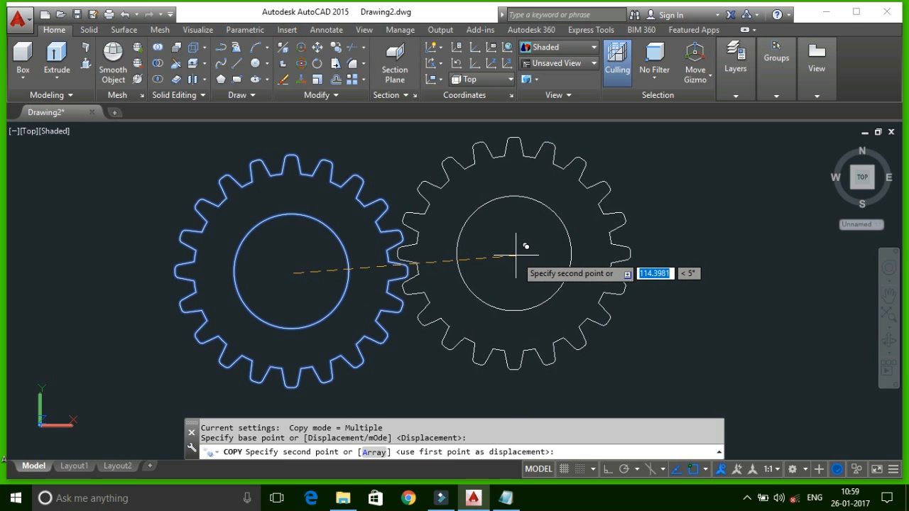
{"action": "left_click", "coordinate": [517, 254]}
{"action": "key", "text": "Escape"}
- Rotate the copied gear about its centre by about half a tooth pitch
{"action": "middle_click_drag", "start_coordinate": [522, 273], "coordinate": [469, 262]}
{"action": "left_click", "coordinate": [475, 260]}
{"action": "left_click", "coordinate": [426, 366]}
{"action": "type", "text": "r"}
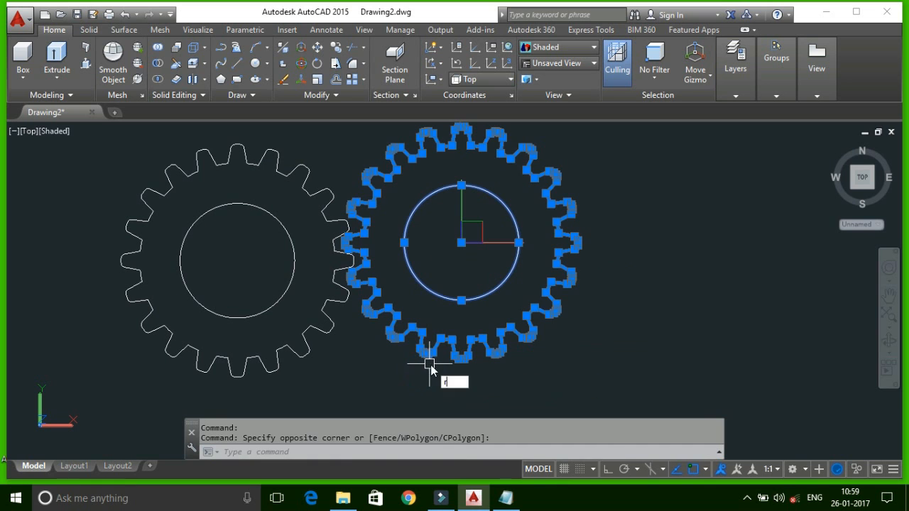
{"action": "type", "text": "o"}
{"action": "key", "text": "Return"}
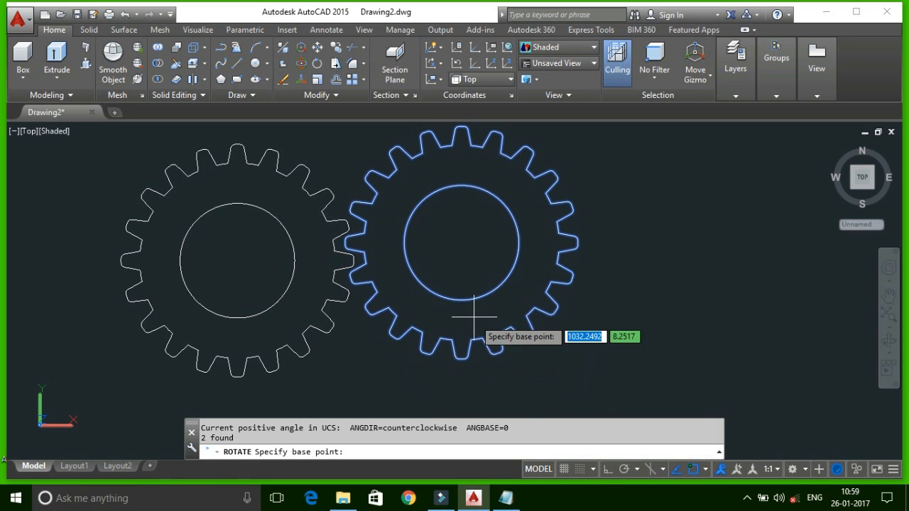
{"action": "left_click", "coordinate": [461, 243]}
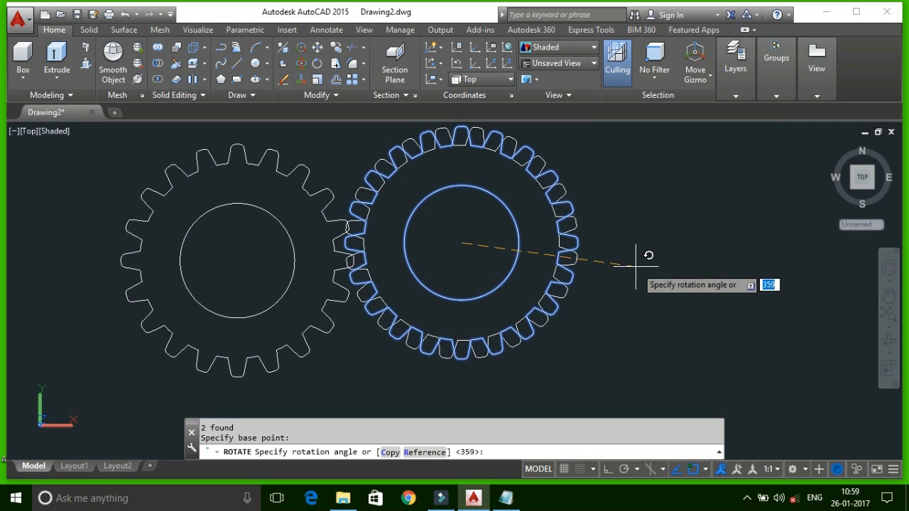
{"action": "key", "text": "Escape"}
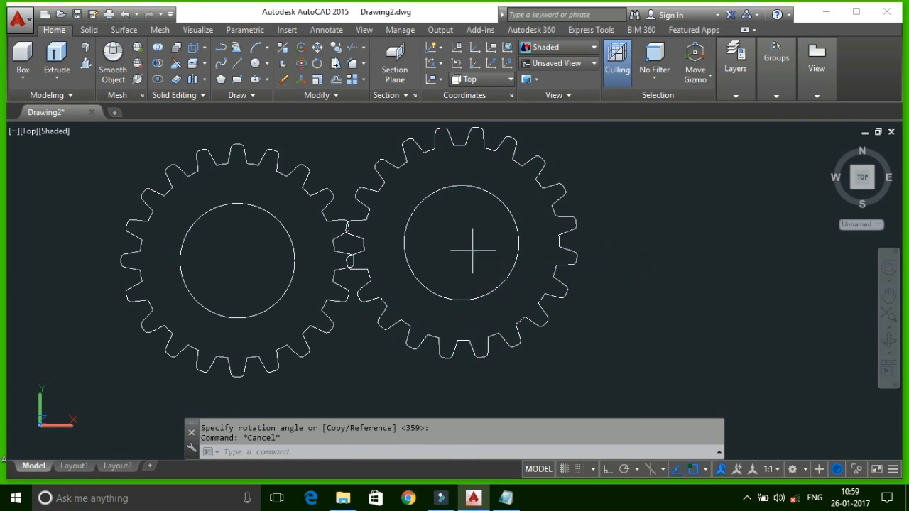
- Move the copied gear about 10 units upward so its teeth mesh with the original gear
{"action": "left_click", "coordinate": [472, 248]}
{"action": "left_click", "coordinate": [427, 384]}
{"action": "type", "text": "m"}
{"action": "key", "text": "Return"}
{"action": "left_click", "coordinate": [594, 329]}
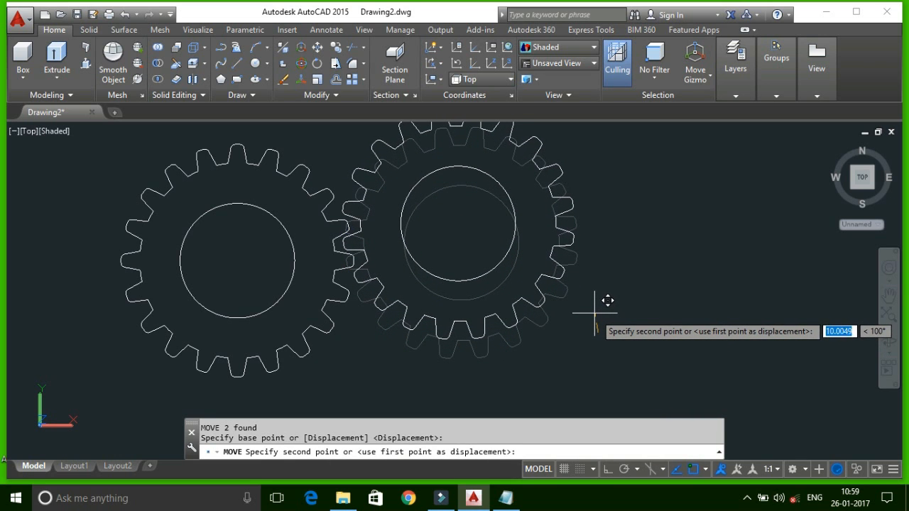
{"action": "left_click", "coordinate": [594, 313]}
{"action": "key", "text": "Escape"}
{"action": "scroll", "coordinate": [592, 310], "scroll_direction": "down", "scroll_amount": 3}
{"action": "scroll", "coordinate": [523, 328], "scroll_direction": "up", "scroll_amount": 2}
{"action": "scroll", "coordinate": [483, 332], "scroll_direction": "up", "scroll_amount": 1}
{"action": "key", "text": "Escape"}
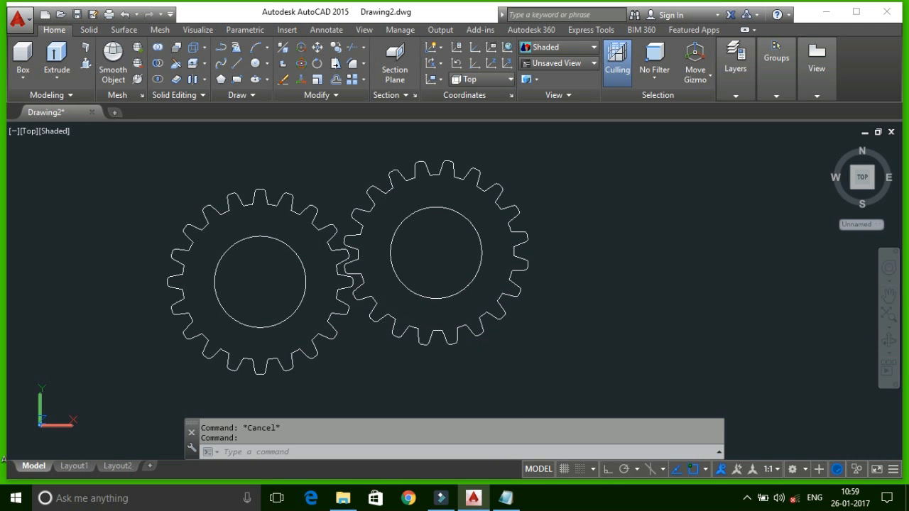
- Extrude both gear outlines and their inner circles downward by about 21 units as solids
{"action": "mouse_move", "coordinate": [487, 377]}
{"action": "middle_mouse_down", "text": "shift"}
{"action": "mouse_move", "coordinate": [475, 380]}
{"action": "mouse_move", "coordinate": [464, 362]}
{"action": "mouse_move", "coordinate": [530, 300]}
{"action": "mouse_move", "coordinate": [540, 305]}
{"action": "middle_mouse_up", "text": "shift"}
{"action": "middle_click_drag", "start_coordinate": [436, 267], "coordinate": [438, 329]}
{"action": "scroll", "coordinate": [433, 341], "scroll_direction": "up", "scroll_amount": 2}
{"action": "left_click", "coordinate": [603, 361]}
{"action": "left_click", "coordinate": [289, 211]}
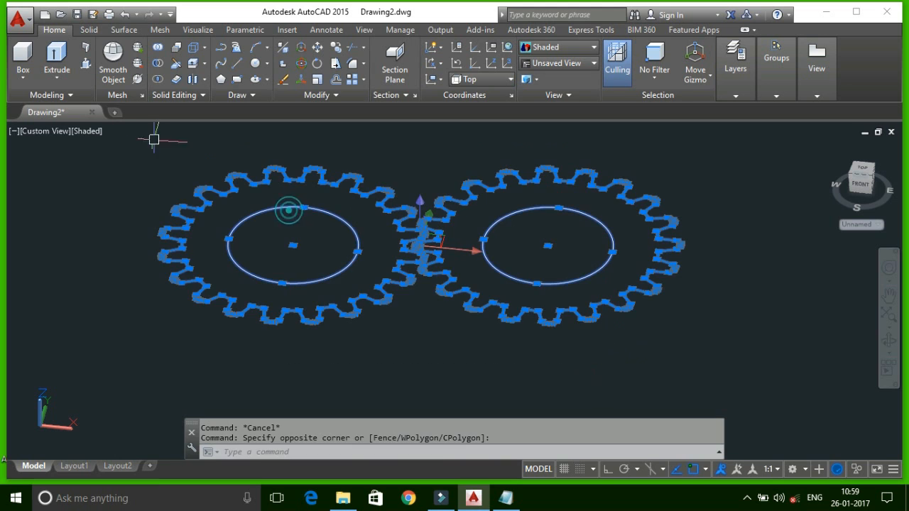
{"action": "left_click", "coordinate": [57, 57]}
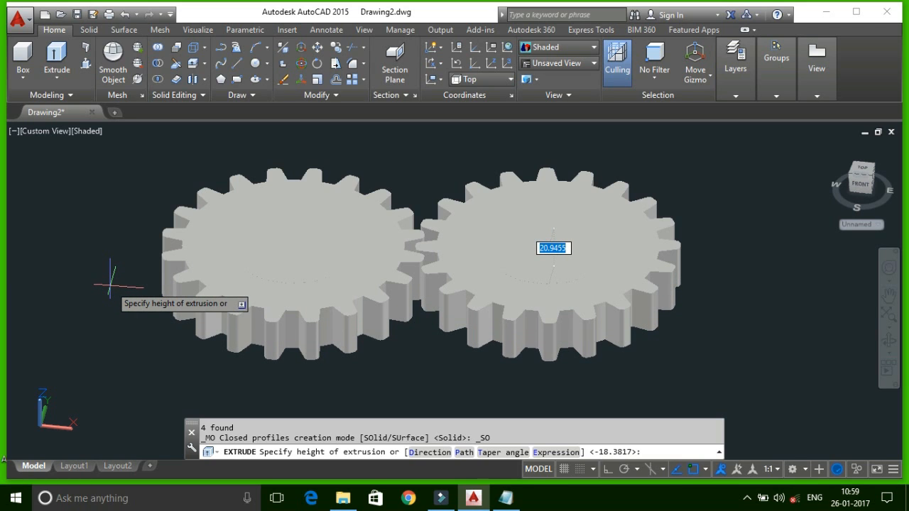
{"action": "key", "text": "Escape"}
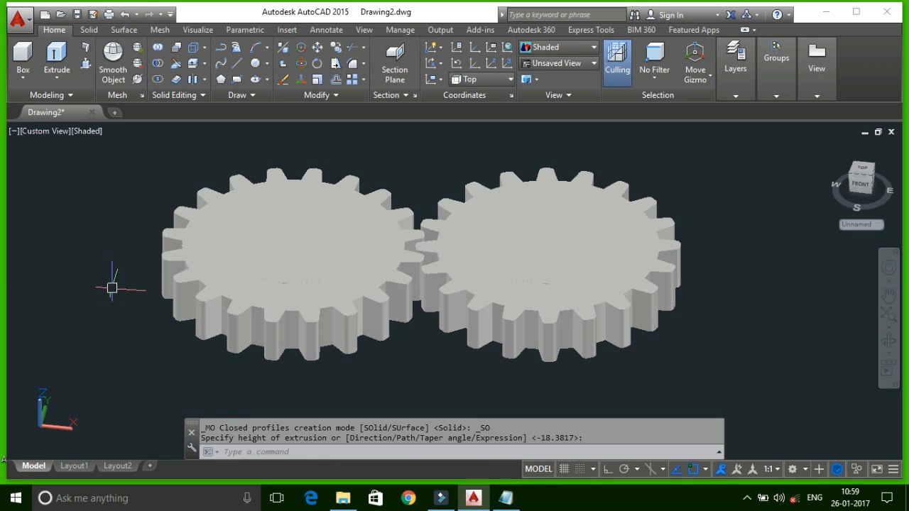
- Change the visual style of the extruded gears to 2D Wireframe
{"action": "scroll", "coordinate": [383, 336], "scroll_direction": "up", "scroll_amount": 2}
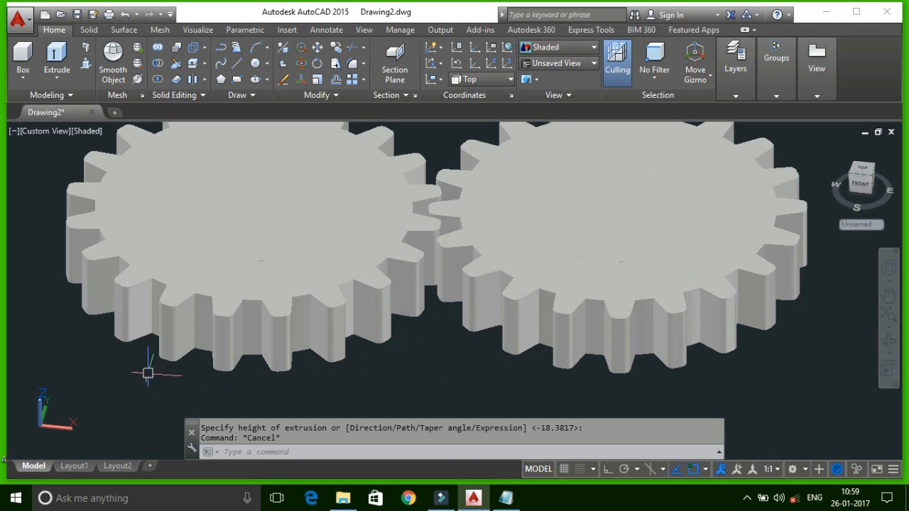
{"action": "scroll", "coordinate": [217, 349], "scroll_direction": "up", "scroll_amount": 6}
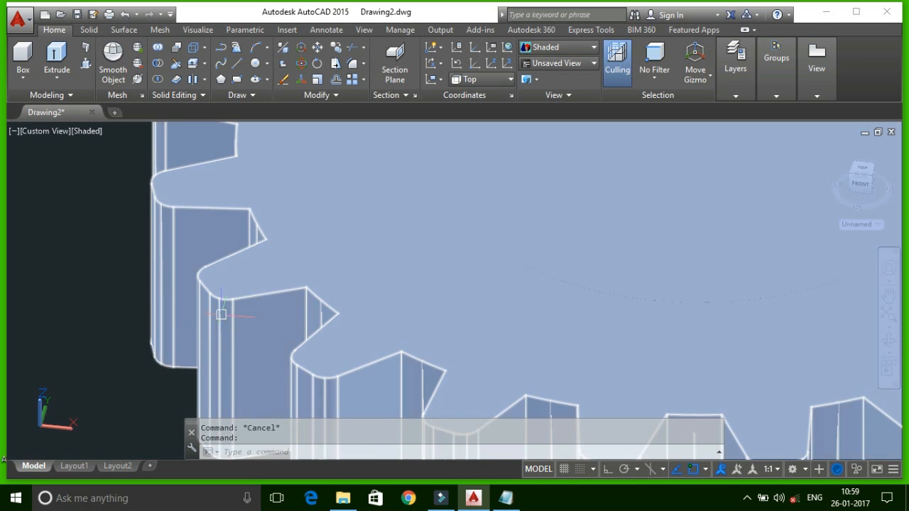
{"action": "scroll", "coordinate": [200, 309], "scroll_direction": "up", "scroll_amount": 4}
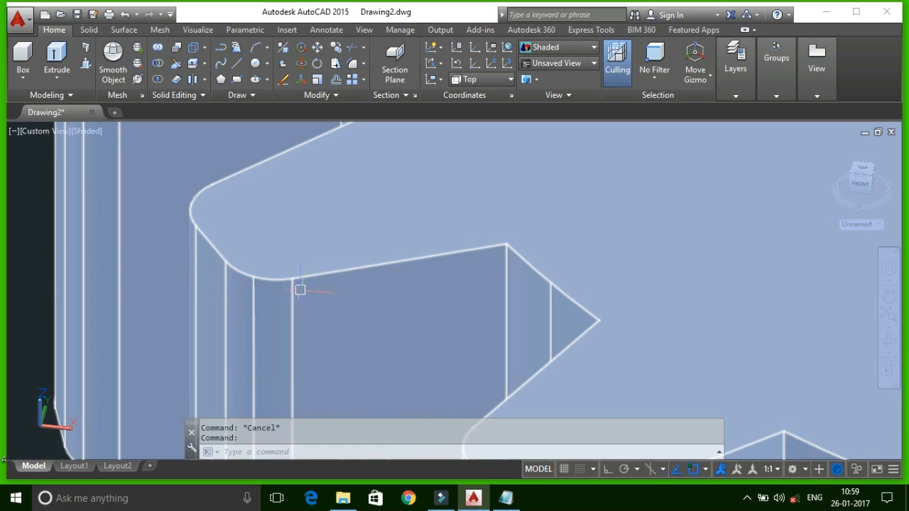
{"action": "scroll", "coordinate": [299, 290], "scroll_direction": "down", "scroll_amount": 10}
{"action": "middle_click_drag", "start_coordinate": [288, 399], "coordinate": [227, 349]}
{"action": "middle_click_drag", "start_coordinate": [618, 341], "coordinate": [634, 369]}
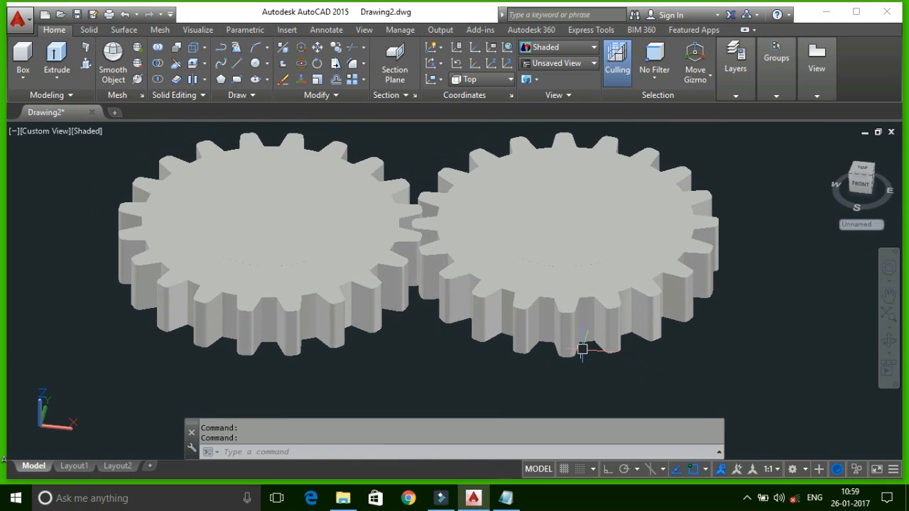
{"action": "left_click", "coordinate": [87, 132]}
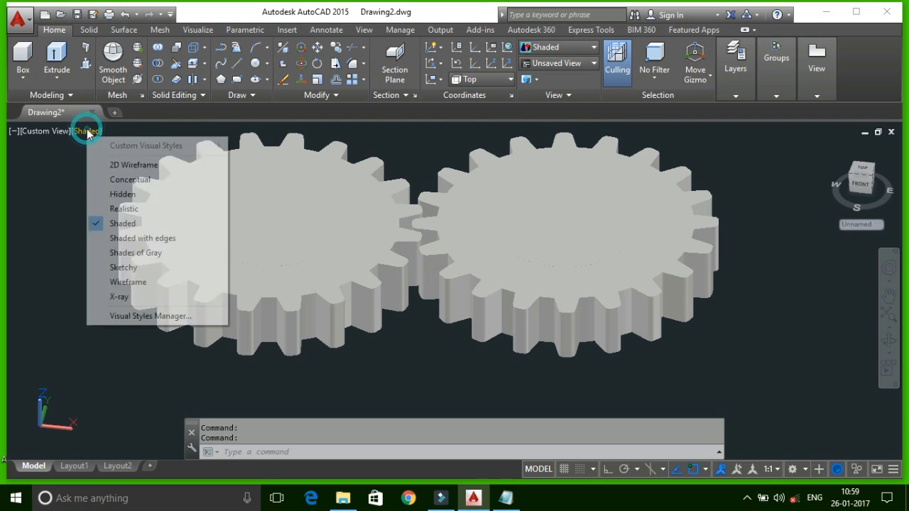
{"action": "left_click", "coordinate": [117, 168]}
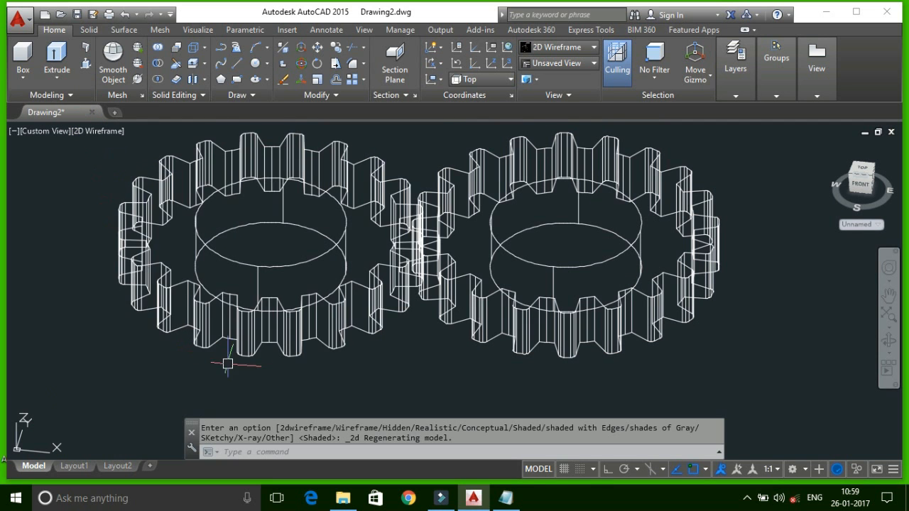
- Subtract the central cylinder from the left gear solid to cut its bore
{"action": "middle_click_drag", "start_coordinate": [95, 301], "coordinate": [95, 313], "text": "shift"}
{"action": "key", "text": "Escape"}
{"action": "key", "text": "Escape"}
{"action": "type", "text": "sub"}
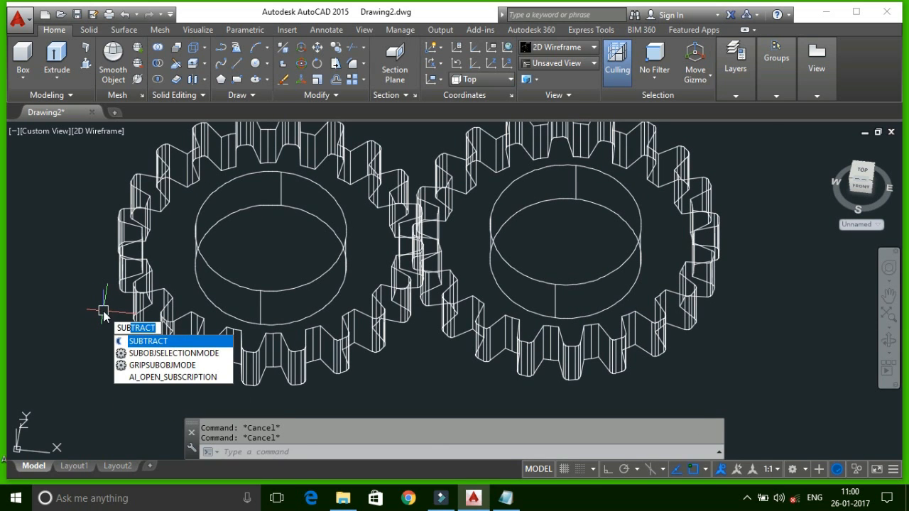
{"action": "key", "text": "Return"}
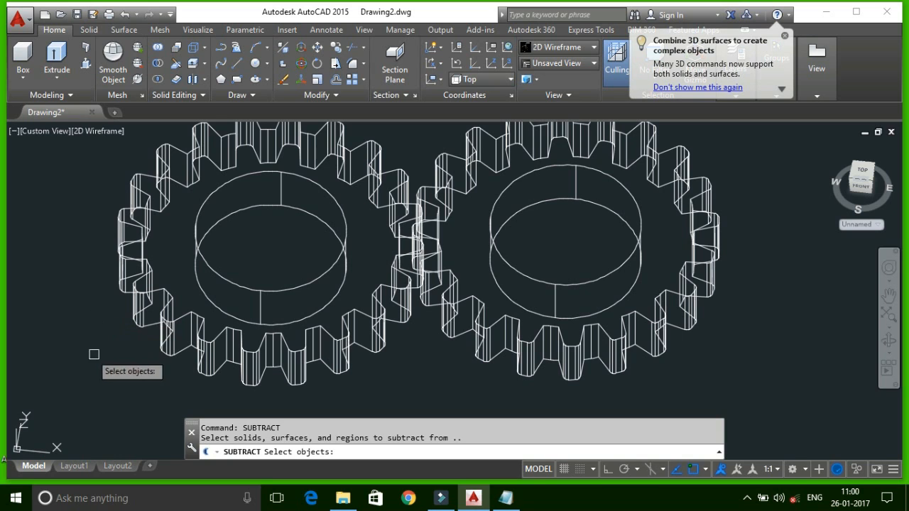
{"action": "left_click", "coordinate": [204, 343]}
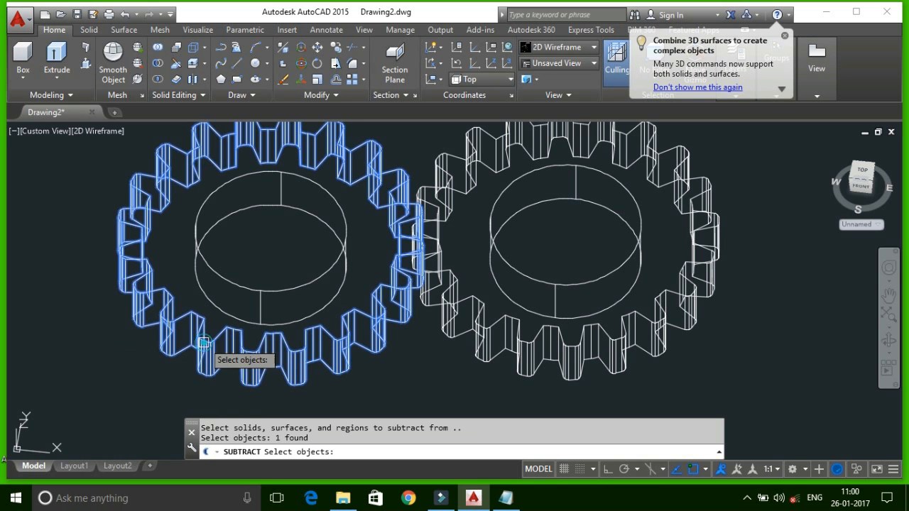
{"action": "key", "text": "Return"}
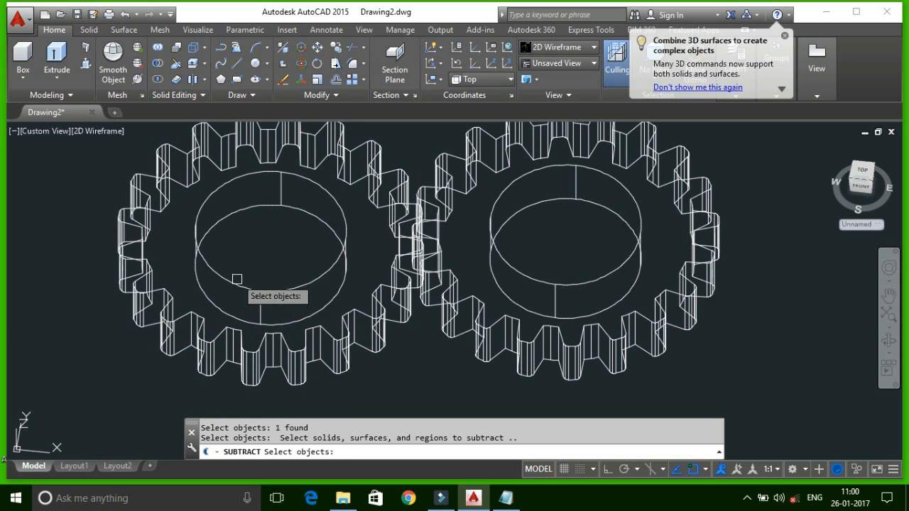
{"action": "left_click", "coordinate": [235, 284]}
{"action": "key", "text": "Return"}
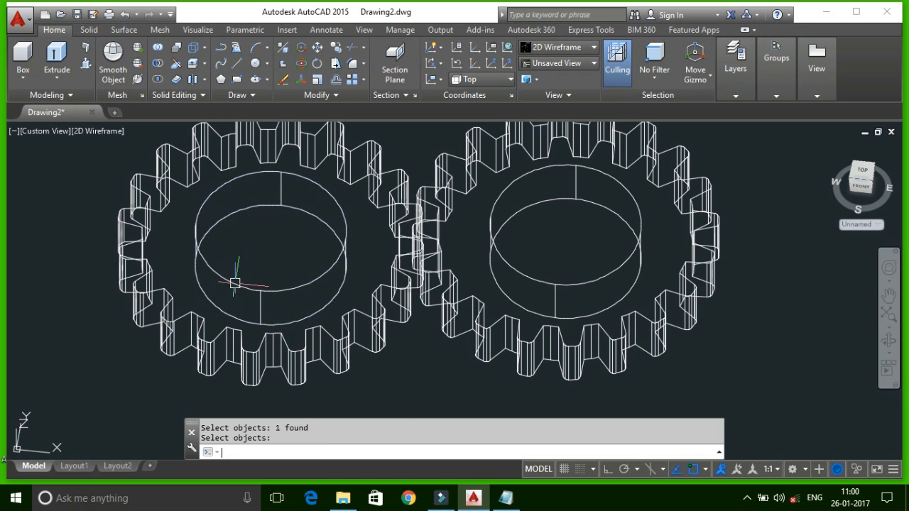
- Inspect the left gear's bore in the Shaded visual style, and return the display to 2D Wireframe
{"action": "left_click", "coordinate": [93, 133]}
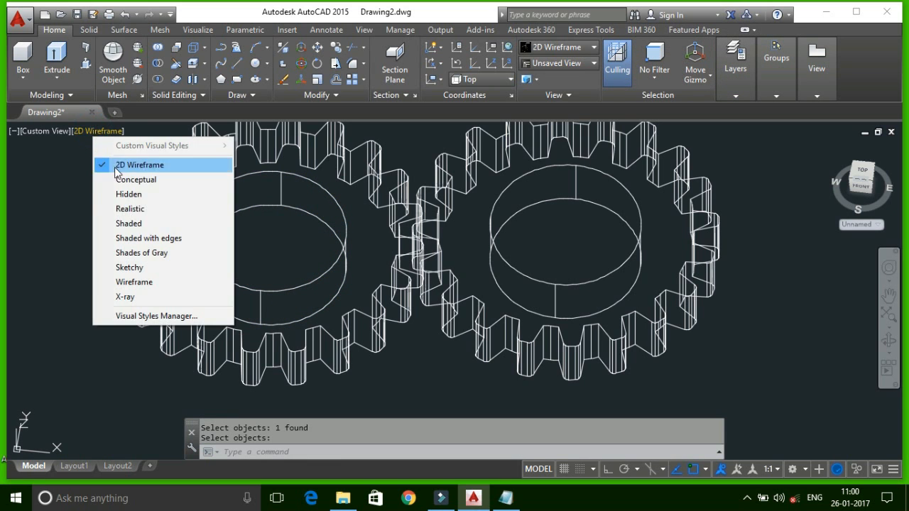
{"action": "left_click", "coordinate": [118, 225]}
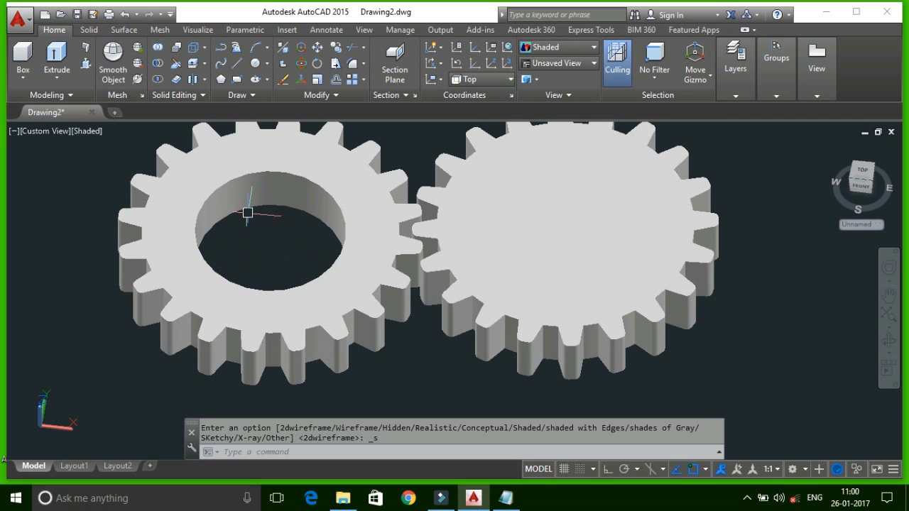
{"action": "middle_click_drag", "start_coordinate": [260, 235], "coordinate": [268, 278], "text": "shift"}
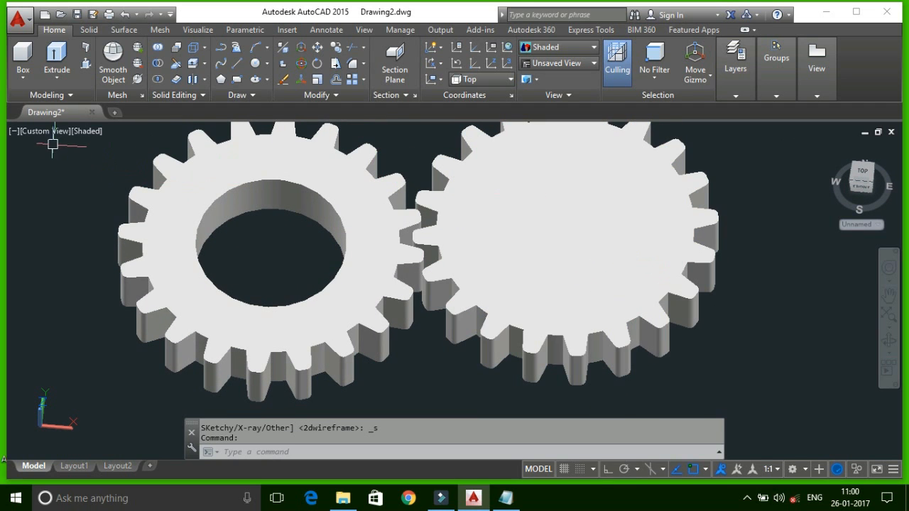
{"action": "left_click", "coordinate": [84, 130]}
{"action": "left_click", "coordinate": [107, 162]}
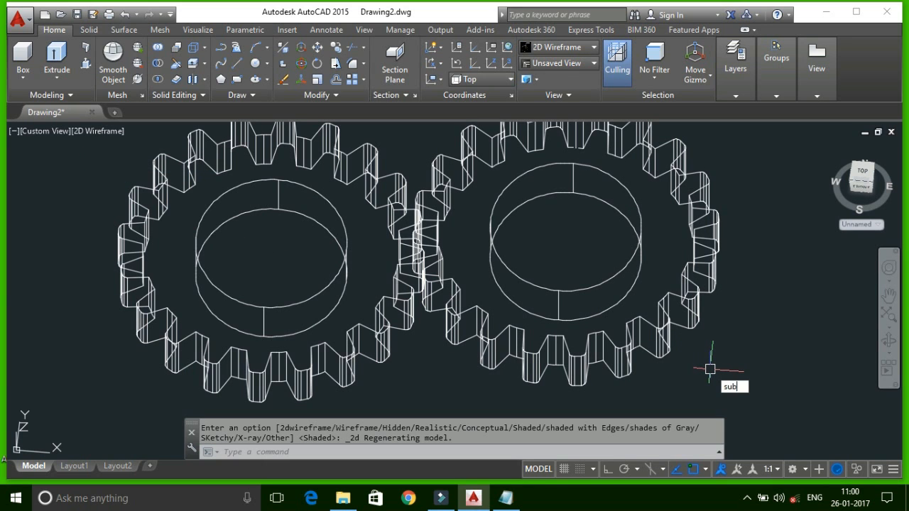
- Subtract the central cylinder from the right gear solid to cut its bore
{"action": "key", "text": "Return"}
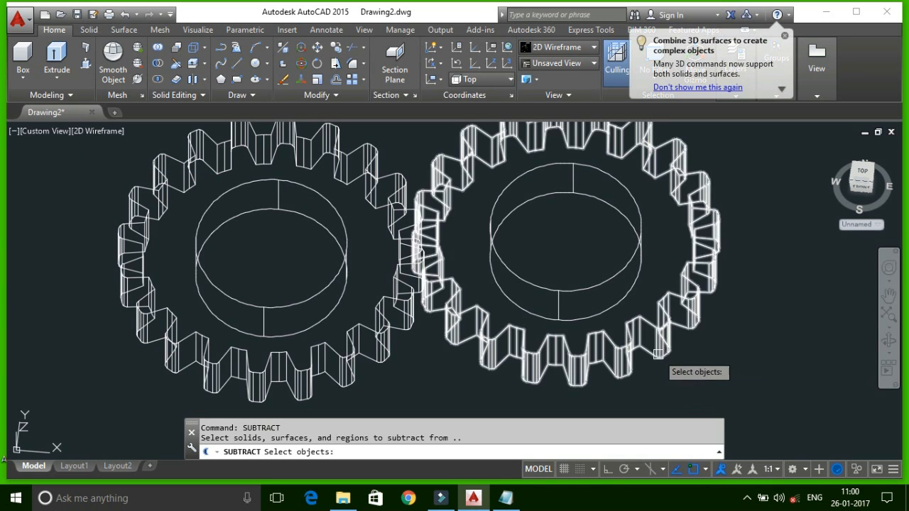
{"action": "left_click", "coordinate": [627, 343]}
{"action": "key", "text": "Return"}
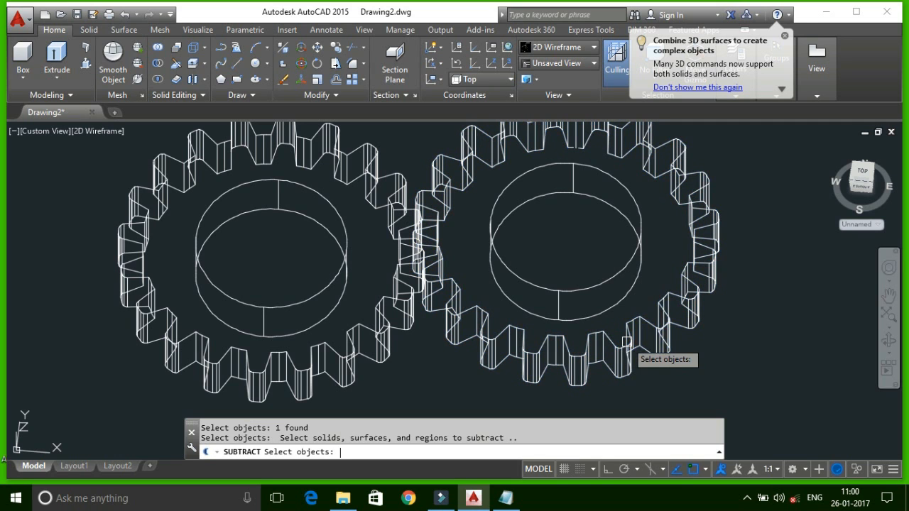
{"action": "left_click", "coordinate": [594, 284]}
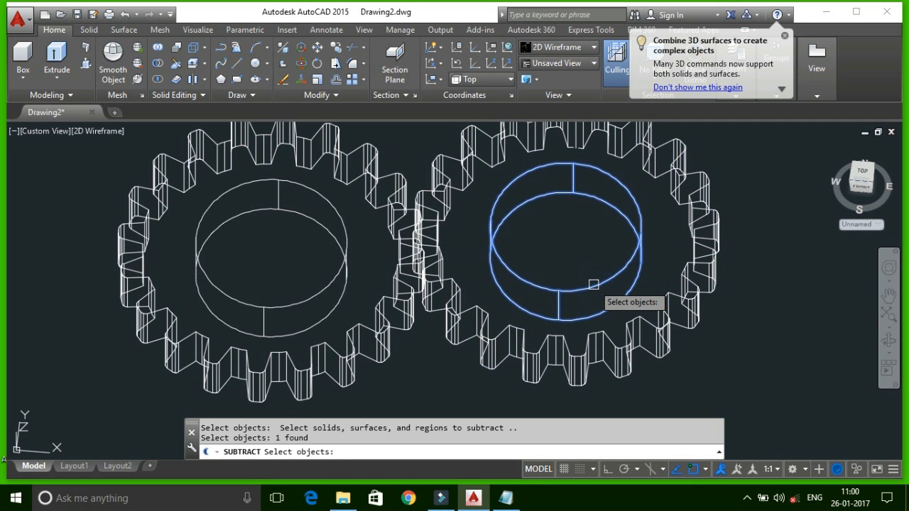
{"action": "key", "text": "Return"}
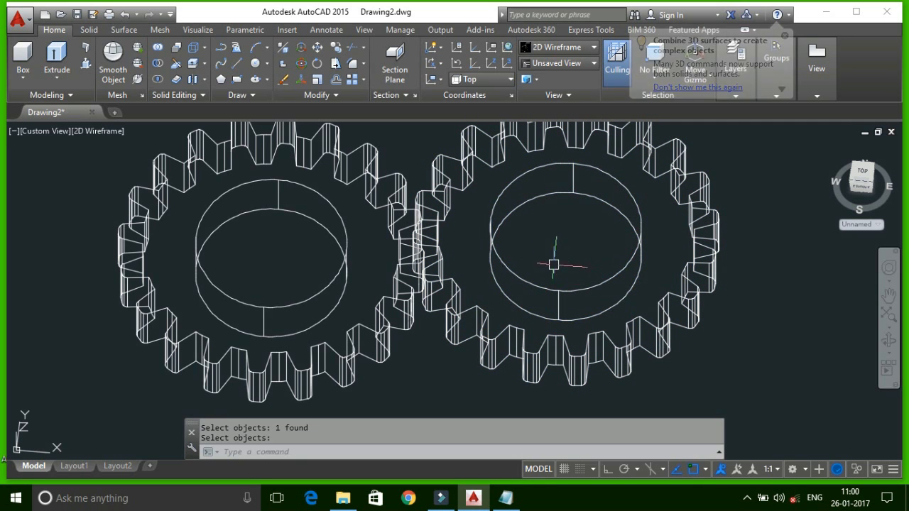
- Examine both bored gears in the Conceptual visual style, and restore the 2D Wireframe display
{"action": "left_click", "coordinate": [86, 131]}
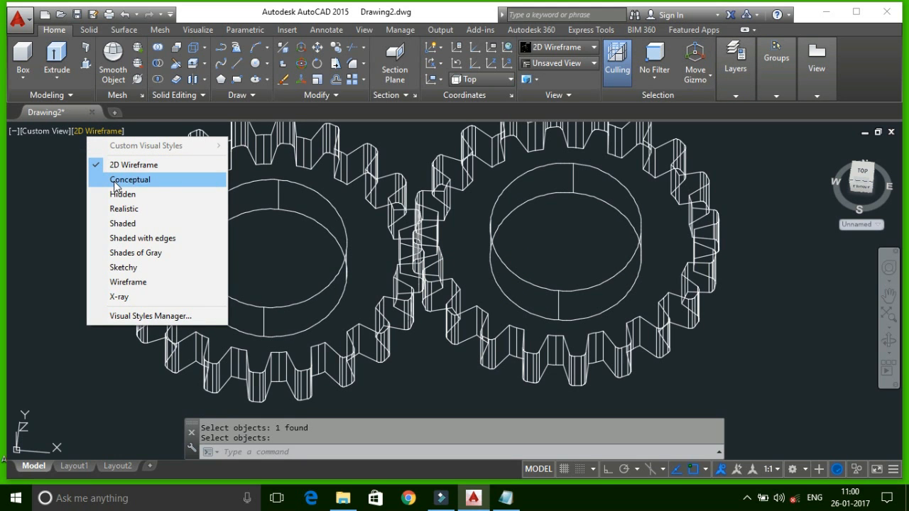
{"action": "left_click", "coordinate": [116, 184]}
{"action": "mouse_move", "coordinate": [288, 278]}
{"action": "middle_mouse_down"}
{"action": "mouse_move", "coordinate": [306, 265]}
{"action": "mouse_move", "coordinate": [254, 284]}
{"action": "middle_mouse_up"}
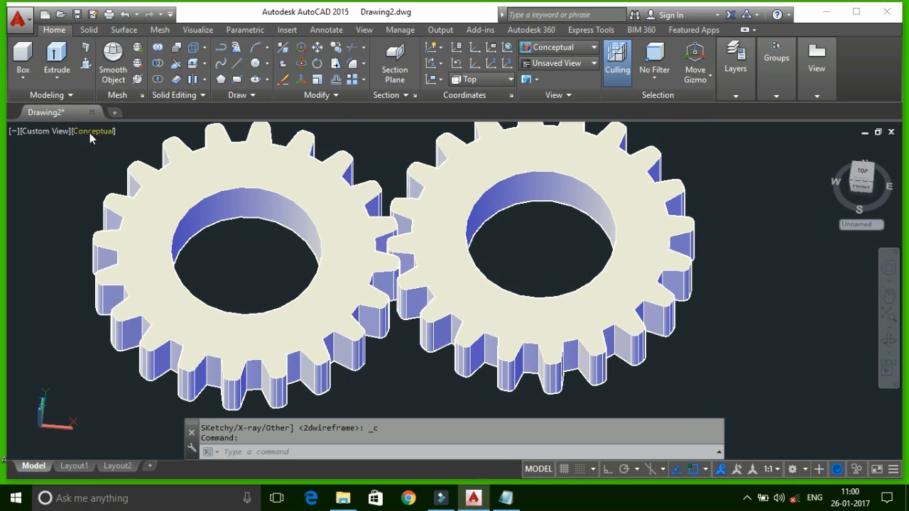
{"action": "left_click", "coordinate": [91, 134]}
{"action": "left_click", "coordinate": [114, 165]}
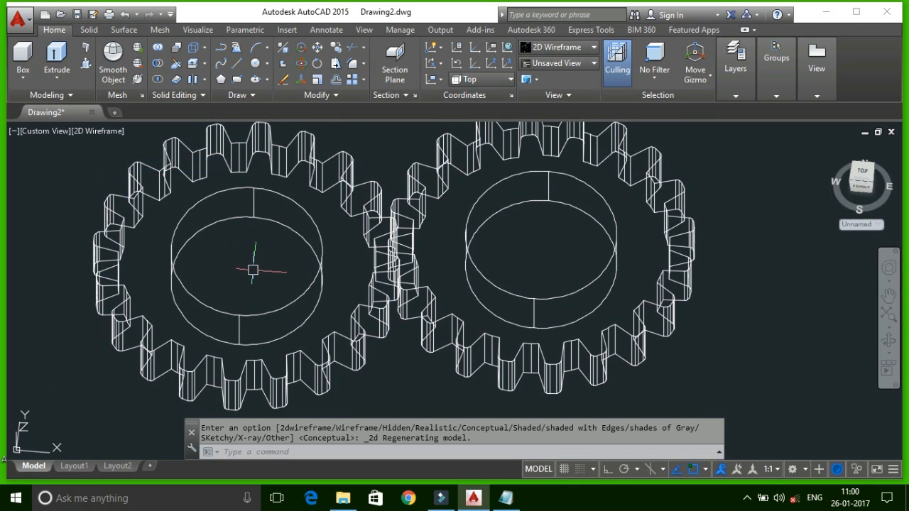
{"action": "scroll", "coordinate": [244, 266], "scroll_direction": "up", "scroll_amount": 1}
{"action": "key", "text": "Escape"}
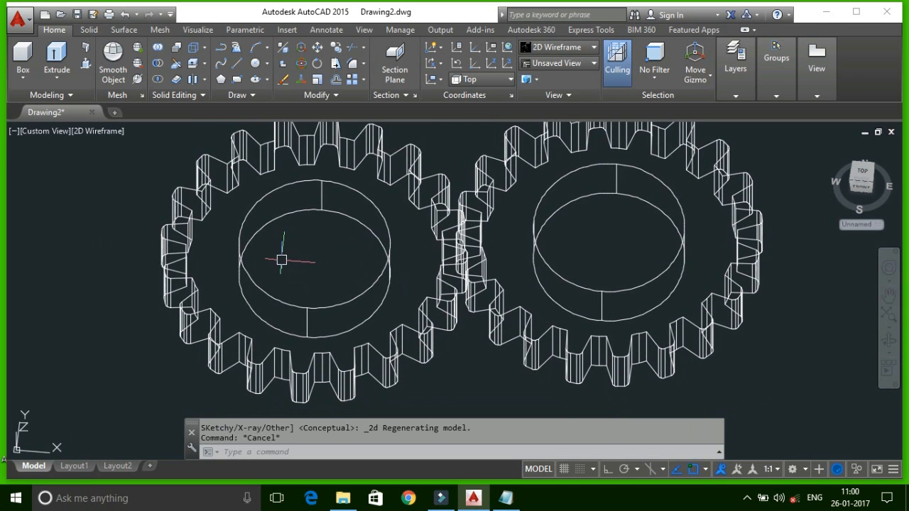
{"action": "scroll", "coordinate": [253, 271], "scroll_direction": "down", "scroll_amount": 3}
{"action": "key", "text": "Escape"}
{"action": "type", "text": "group"}
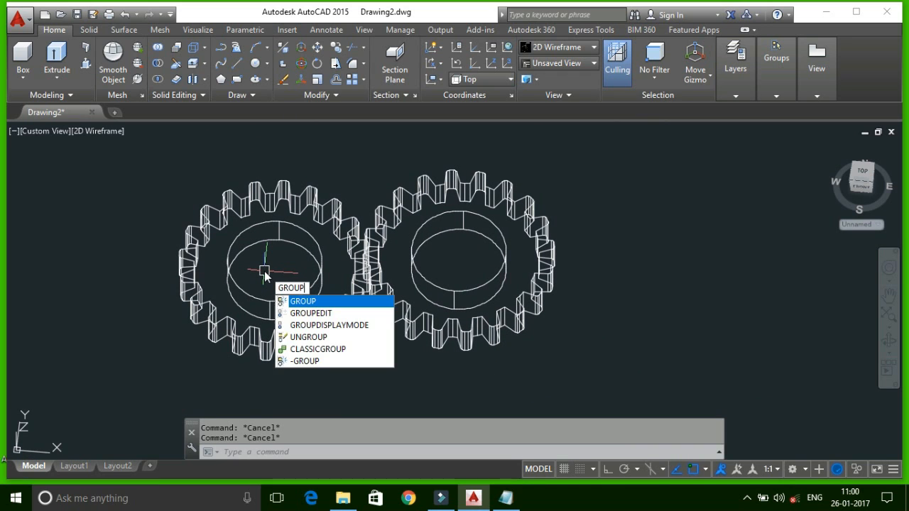
{"action": "key", "text": "Return"}
{"action": "key", "text": "Return"}
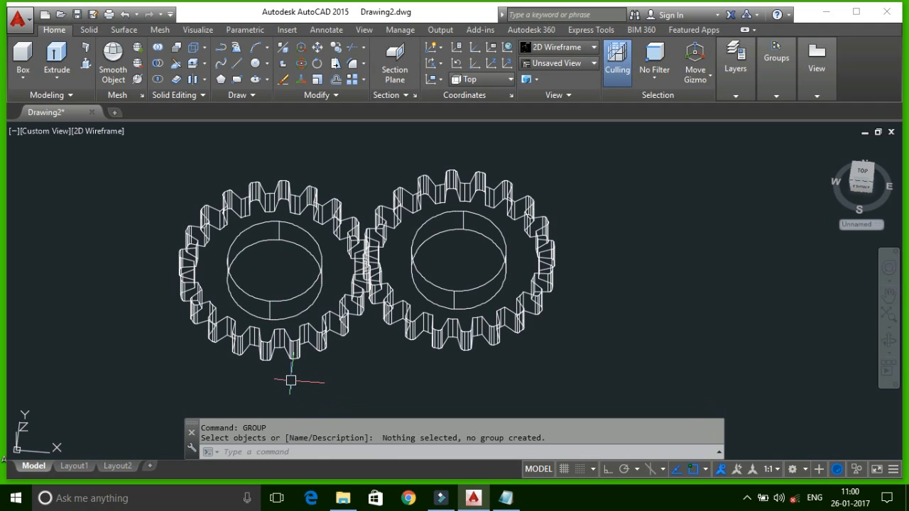
{"action": "key", "text": "Escape"}
- Create a group named x that contains the left gear
{"action": "type", "text": "g"}
{"action": "key", "text": "Return"}
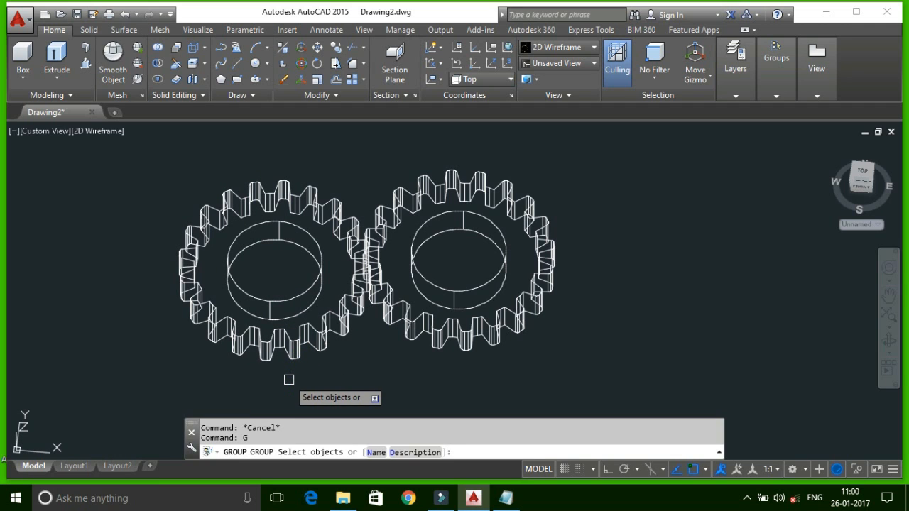
{"action": "left_click", "coordinate": [375, 453]}
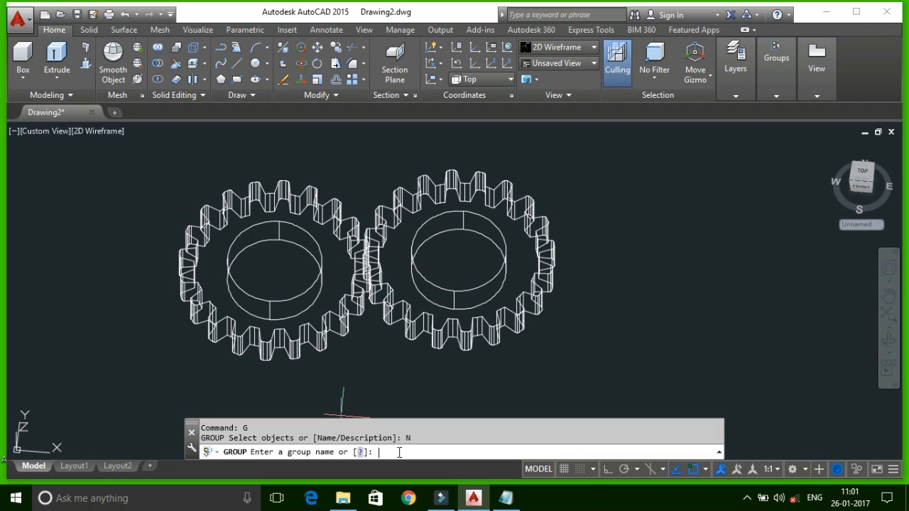
{"action": "type", "text": "x"}
{"action": "key", "text": "Return"}
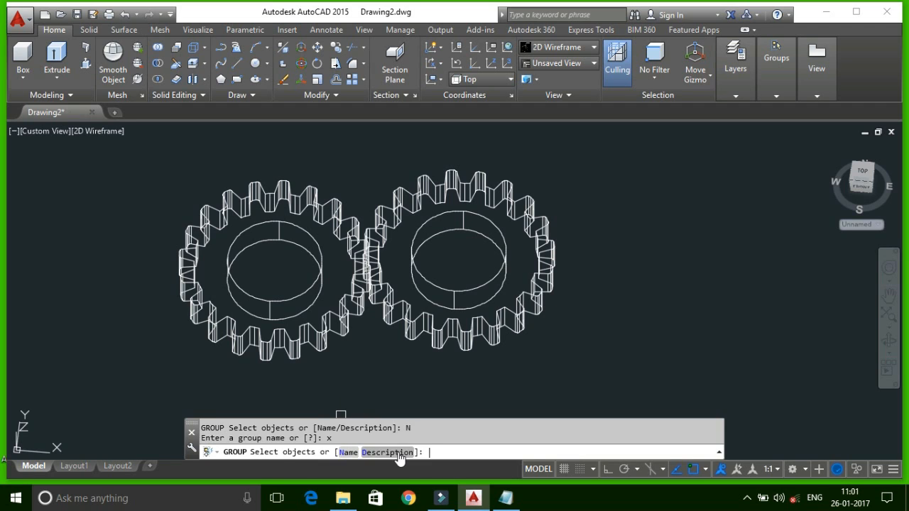
{"action": "left_click", "coordinate": [301, 386]}
{"action": "left_click", "coordinate": [159, 183]}
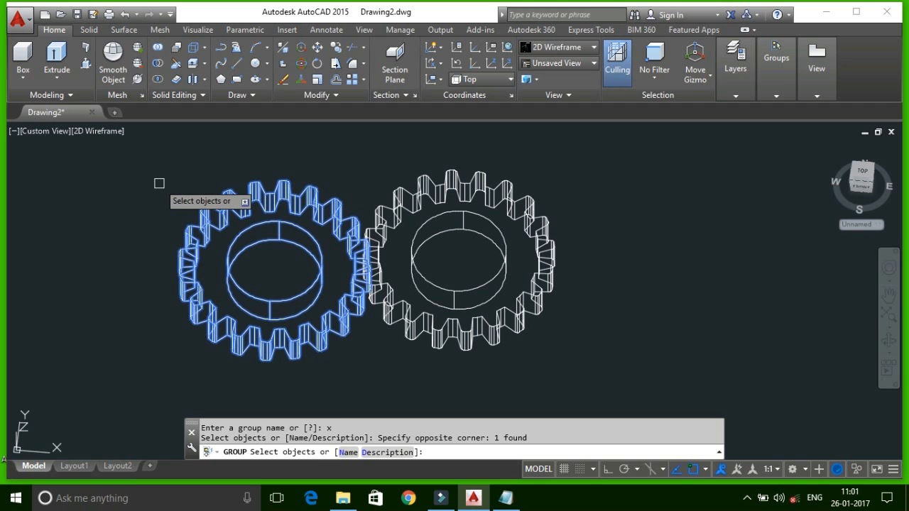
{"action": "right_click", "coordinate": [159, 183]}
{"action": "left_click", "coordinate": [180, 193]}
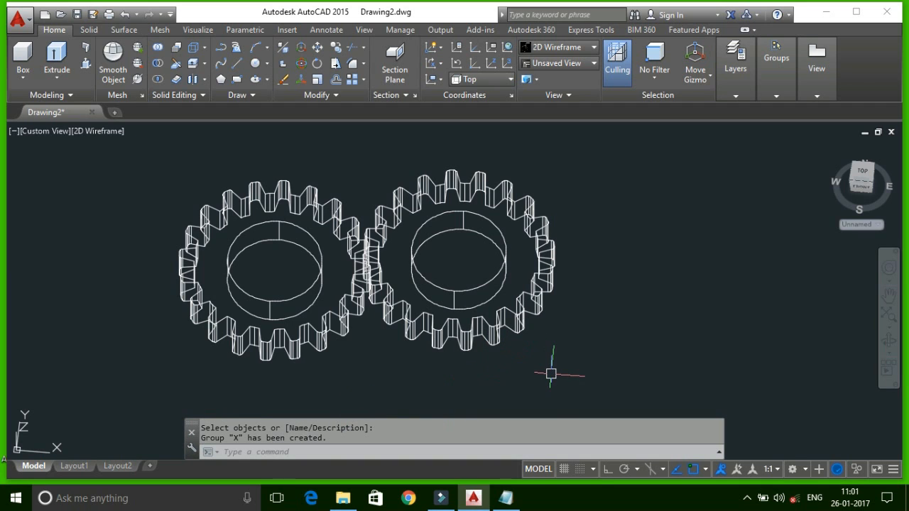
- Create a group named y that contains the right gear
{"action": "type", "text": "G"}
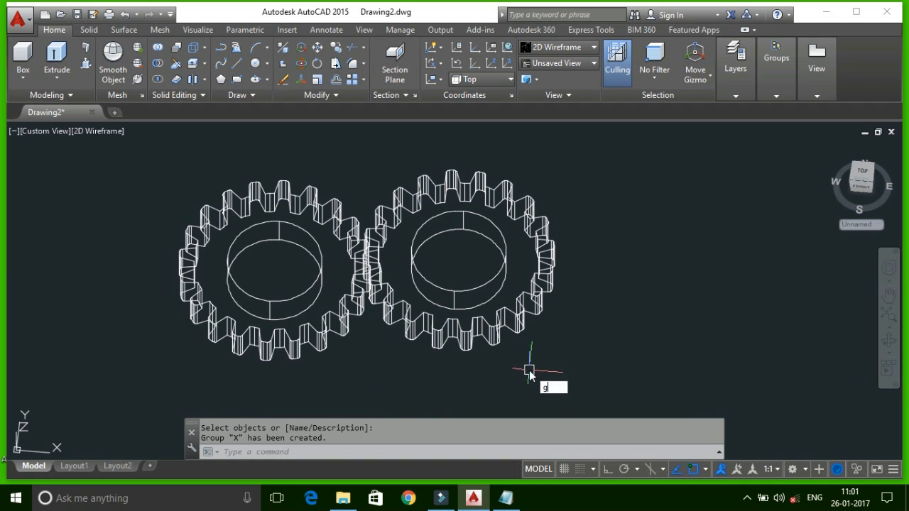
{"action": "key", "text": "Return"}
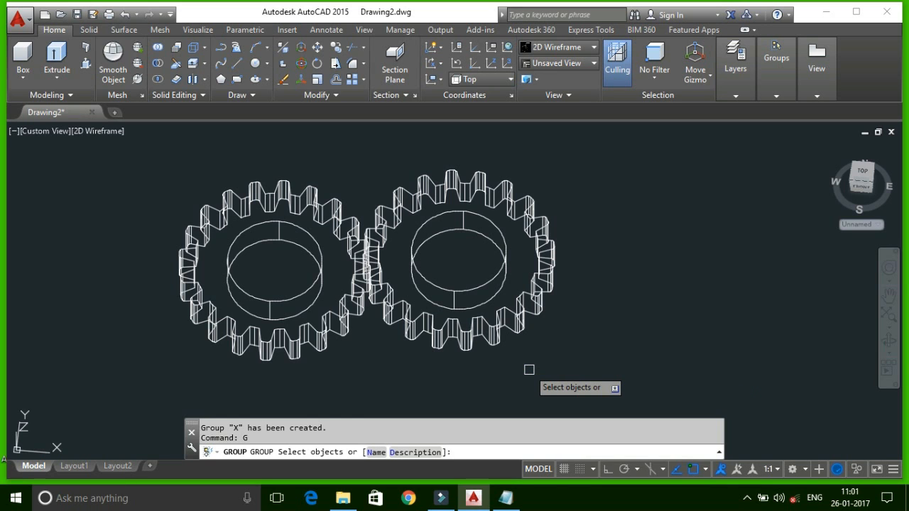
{"action": "left_click", "coordinate": [531, 369]}
{"action": "left_click", "coordinate": [442, 240]}
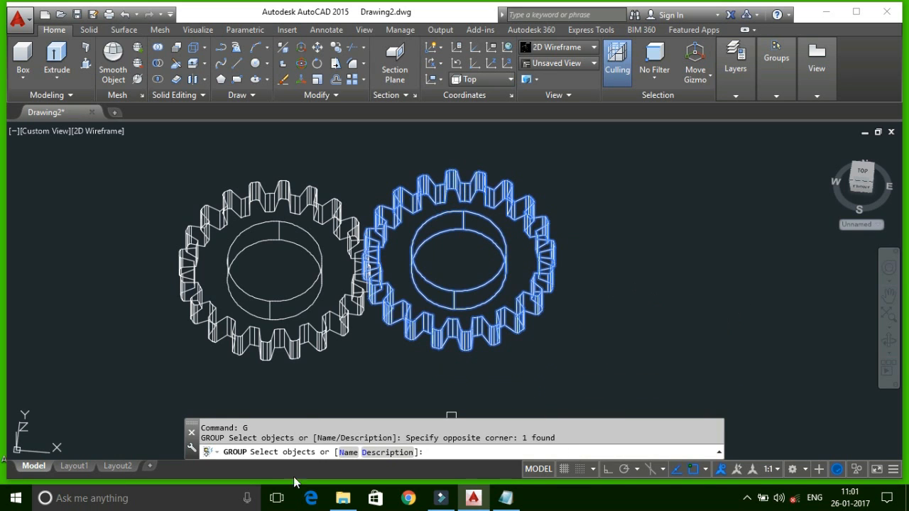
{"action": "left_click", "coordinate": [348, 452]}
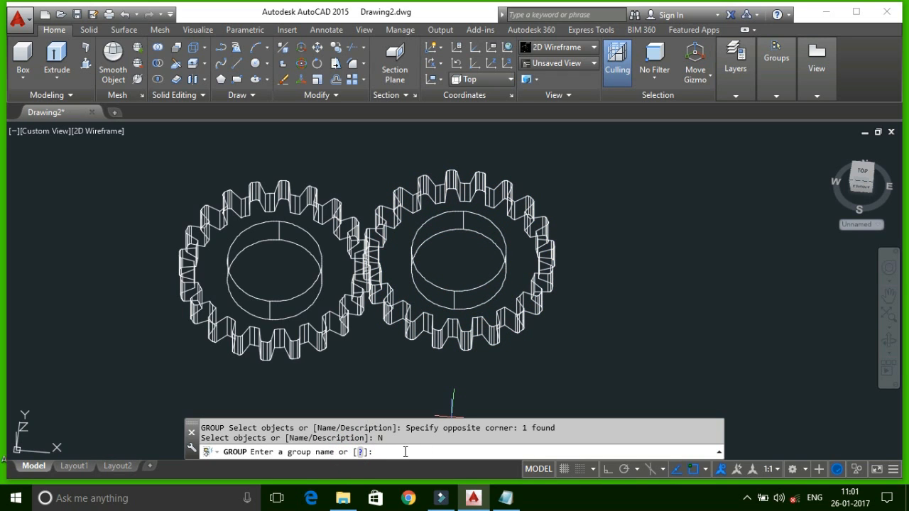
{"action": "type", "text": "y"}
{"action": "key", "text": "Return"}
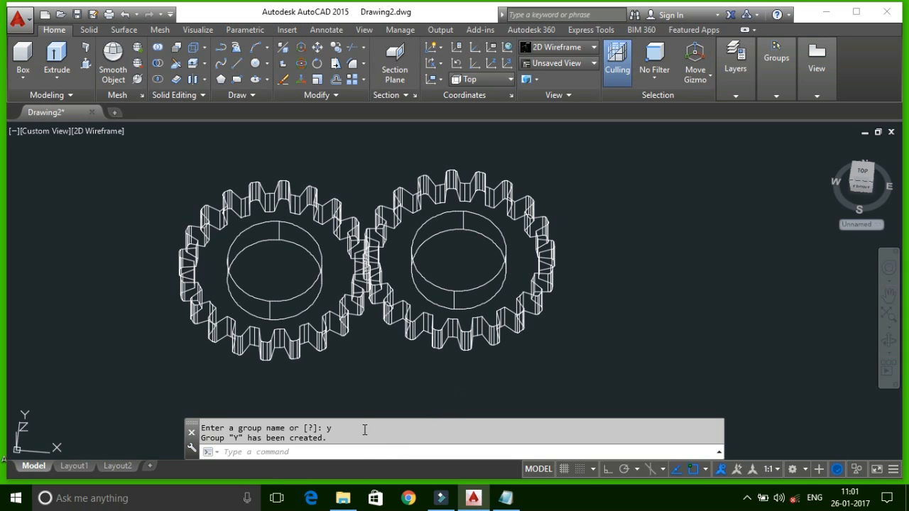
- Find Notepad through the Windows search and open it with a blank document
{"action": "middle_click_drag", "start_coordinate": [489, 392], "coordinate": [511, 386]}
{"action": "left_click", "coordinate": [149, 502]}
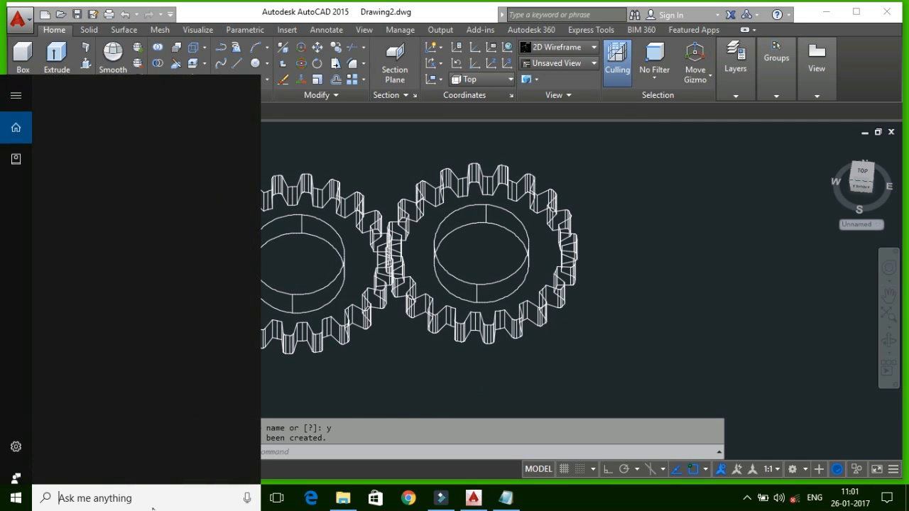
{"action": "type", "text": "note"}
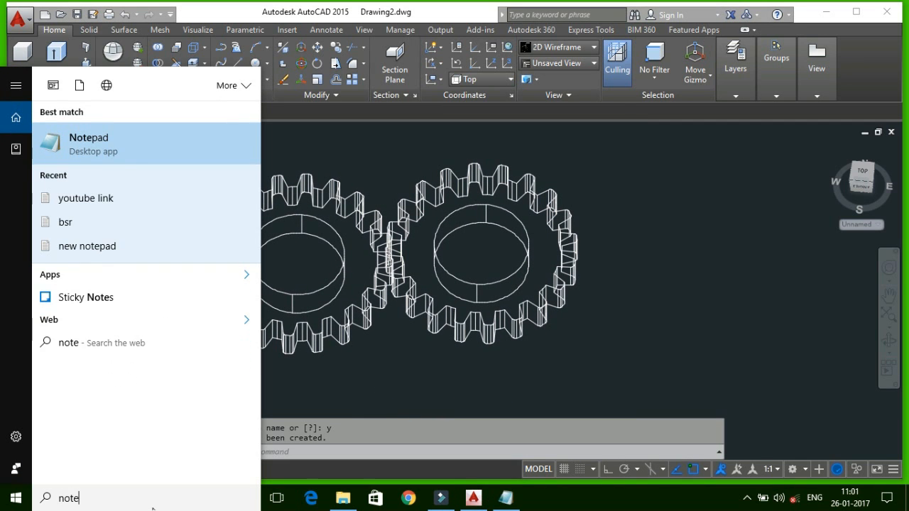
{"action": "type", "text": "pad"}
{"action": "key", "text": "Return"}
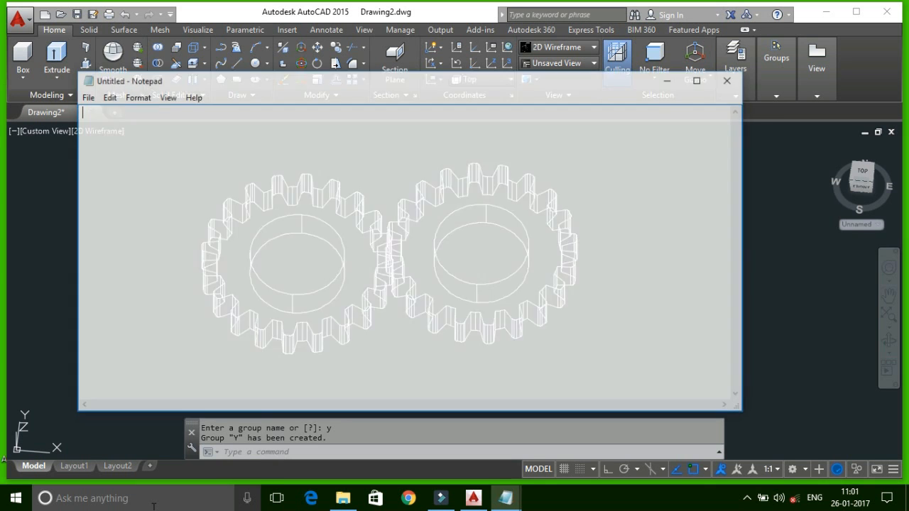
{"action": "left_click", "coordinate": [361, 276]}
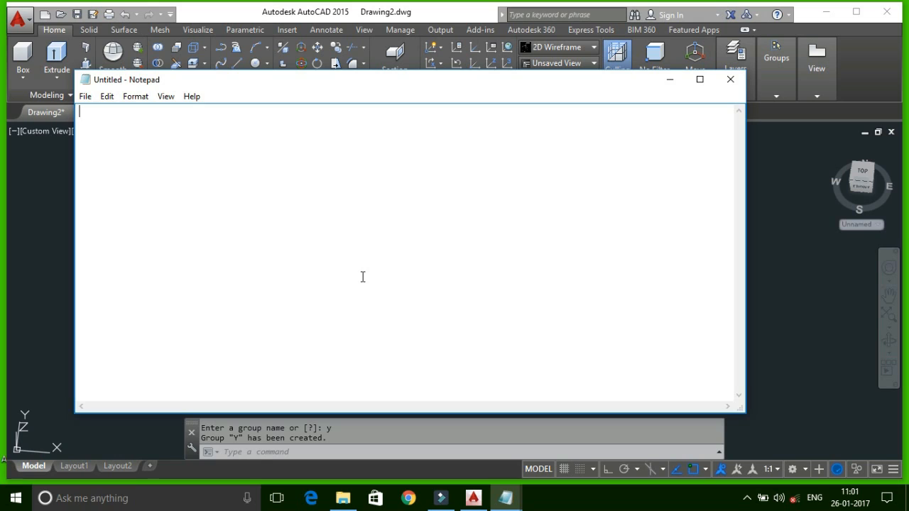
- Write the command lines "rotate" and "g" in the Notepad document, and switch back to the AutoCAD drawing
{"action": "type", "text": "rotate"}
{"action": "key", "text": "Return"}
{"action": "type", "text": "g"}
{"action": "key", "text": "Return"}
{"action": "left_click", "coordinate": [669, 78]}
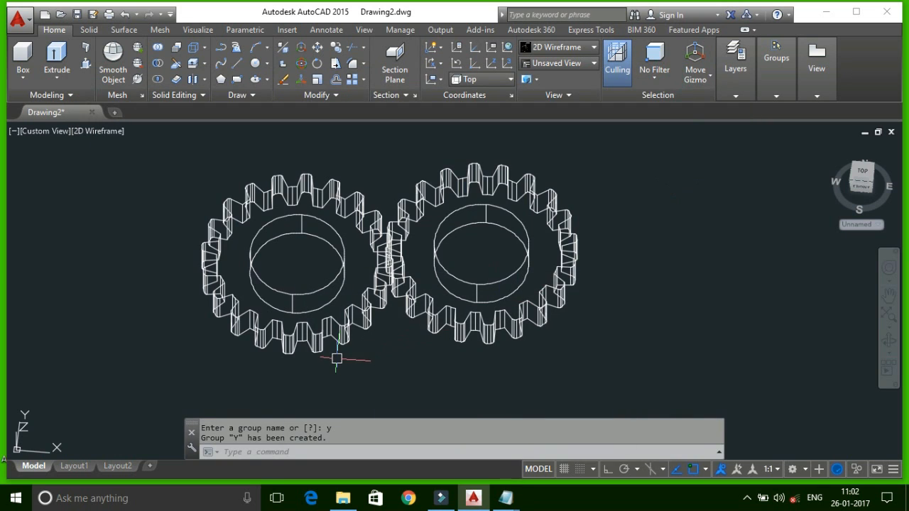
{"action": "middle_click_drag", "start_coordinate": [349, 364], "coordinate": [399, 366]}
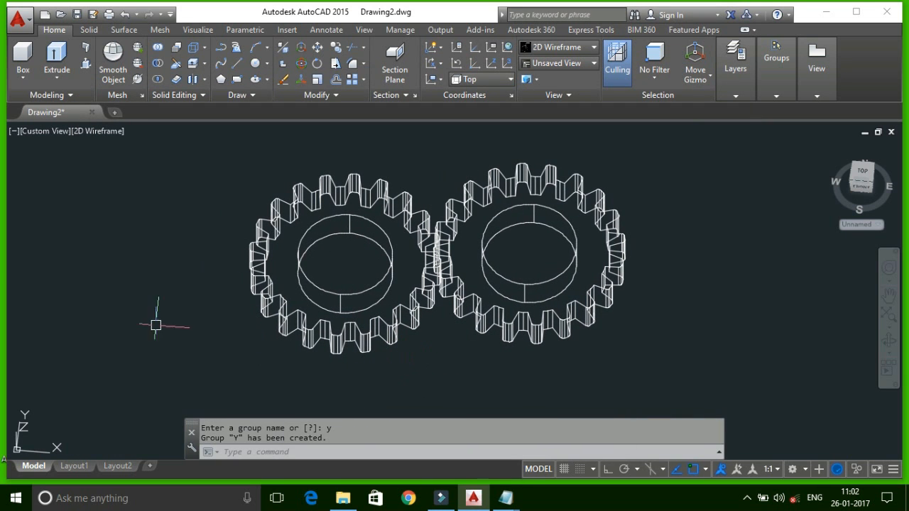
- Query the coordinates of the left gear's bore centre with the ID command
{"action": "type", "text": "ID"}
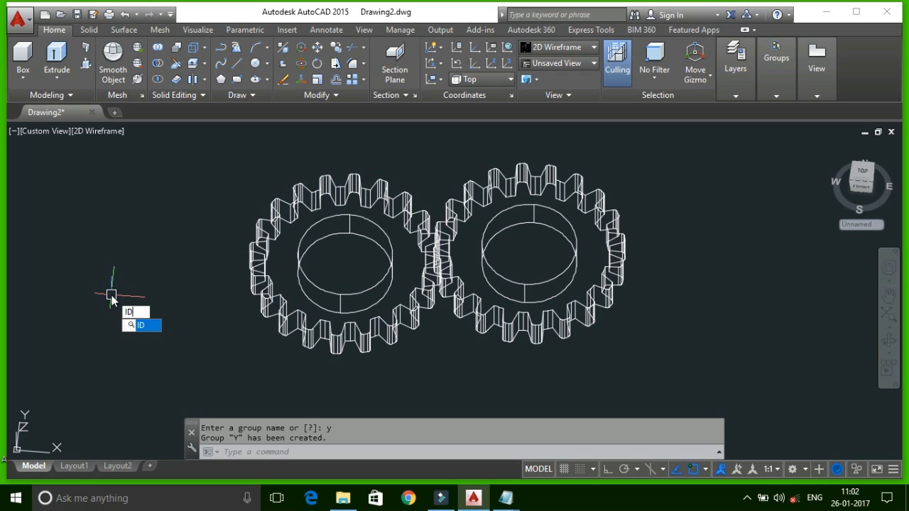
{"action": "key", "text": "Return"}
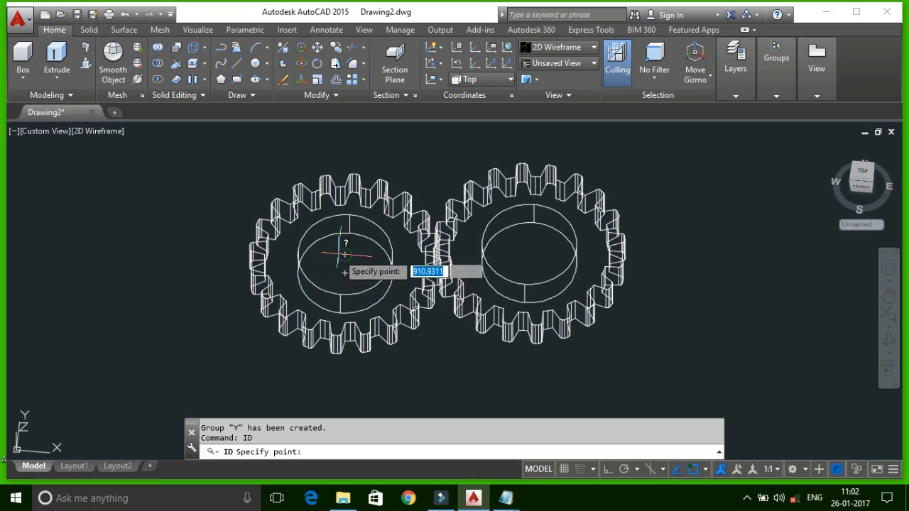
{"action": "scroll", "coordinate": [328, 260], "scroll_direction": "up", "scroll_amount": 2}
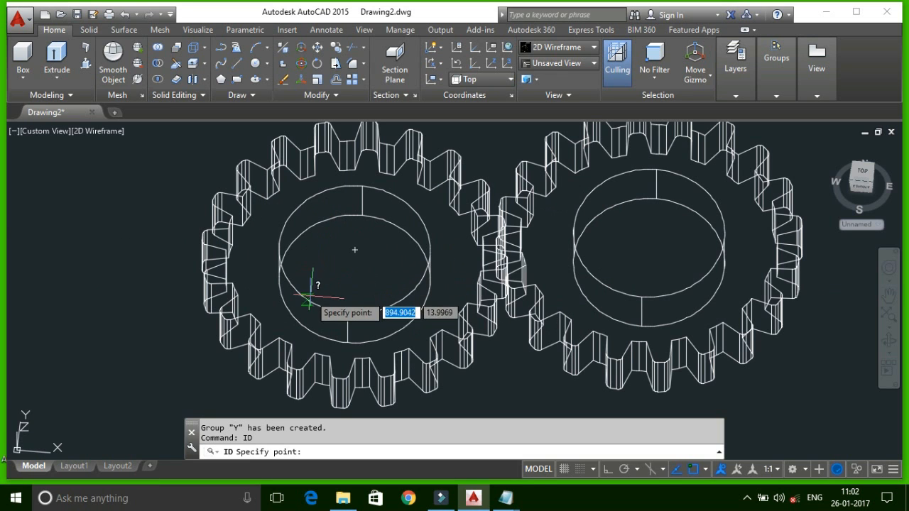
{"action": "left_click", "coordinate": [354, 250]}
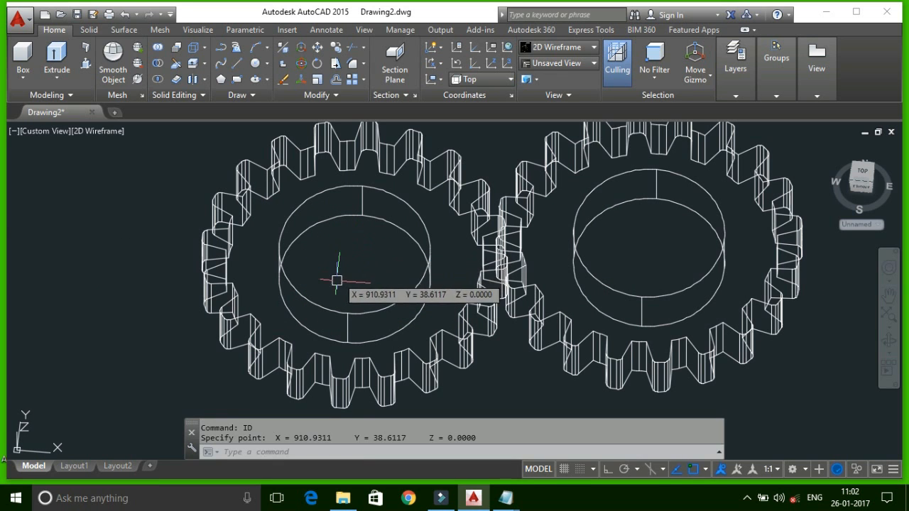
- Copy the left gear centre's X and Y values from the command history
{"action": "left_click_drag", "start_coordinate": [410, 438], "coordinate": [294, 440]}
{"action": "left_click", "coordinate": [404, 452]}
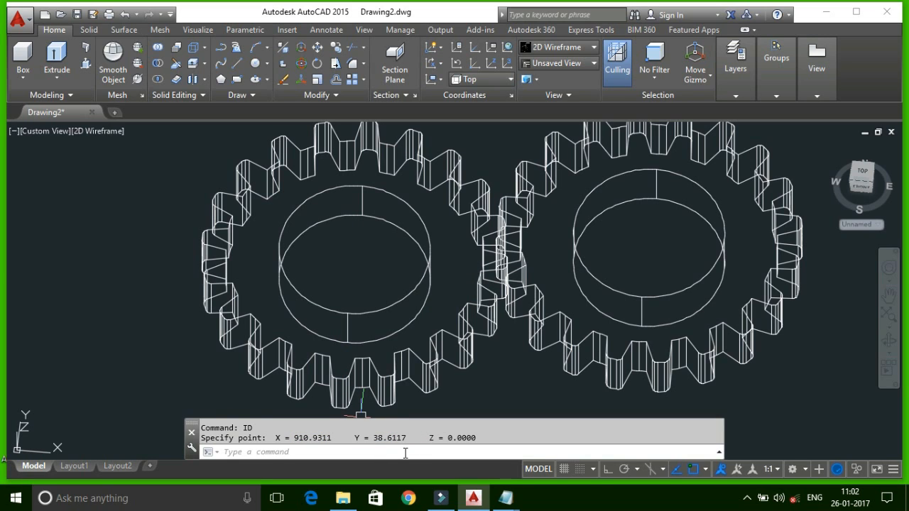
{"action": "left_click_drag", "start_coordinate": [405, 432], "coordinate": [323, 444]}
{"action": "left_click", "coordinate": [406, 438]}
{"action": "left_click_drag", "start_coordinate": [406, 438], "coordinate": [294, 440]}
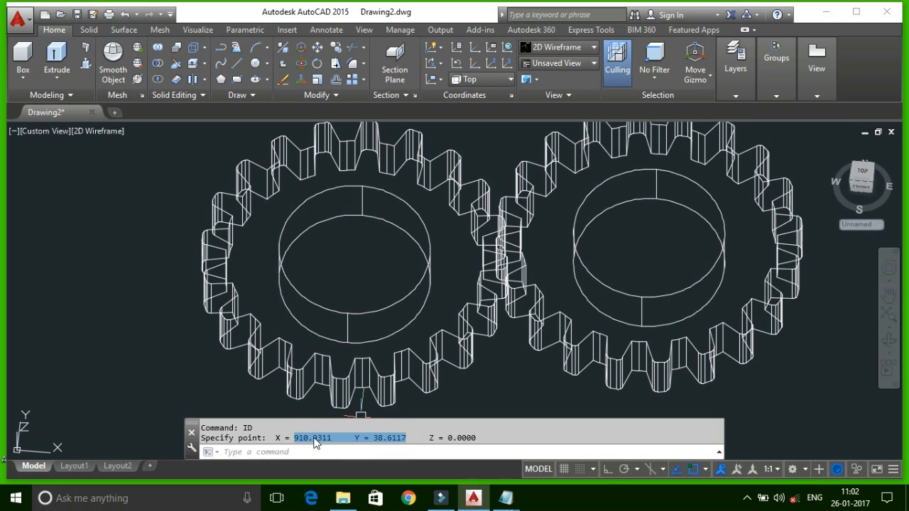
{"action": "right_click", "coordinate": [316, 441]}
{"action": "left_click", "coordinate": [342, 348]}
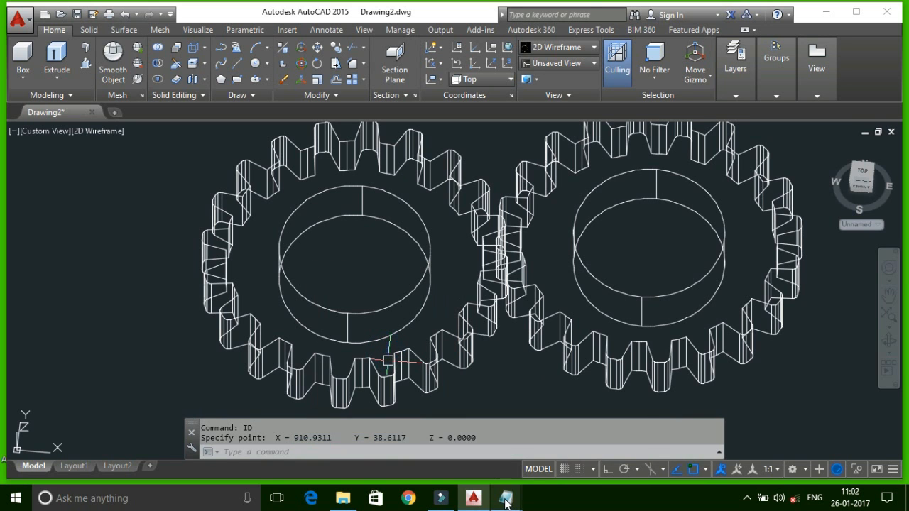
- Switch to the untitled Notepad document, paste the copied centre coordinates and reformat them as "910.9311,38.6117"
{"action": "mouse_move", "coordinate": [506, 502]}
{"action": "left_click", "coordinate": [570, 431]}
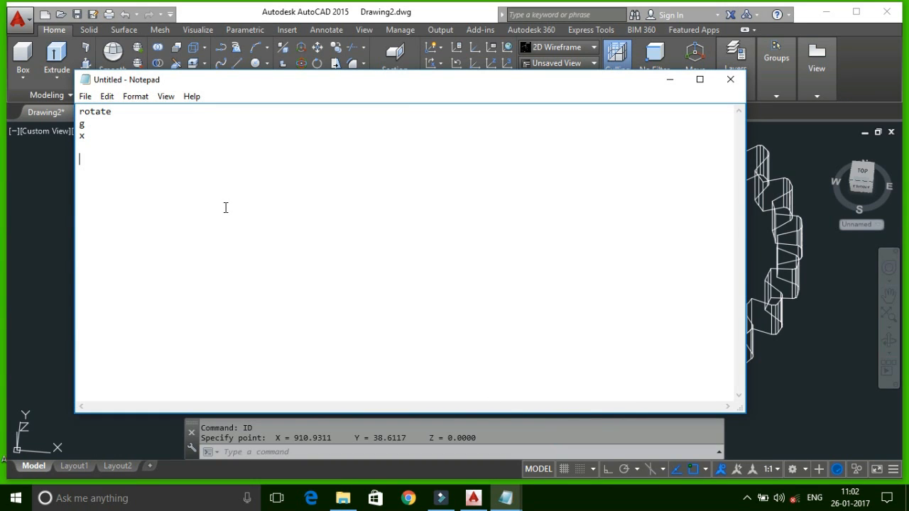
{"action": "key", "text": "ctrl+v"}
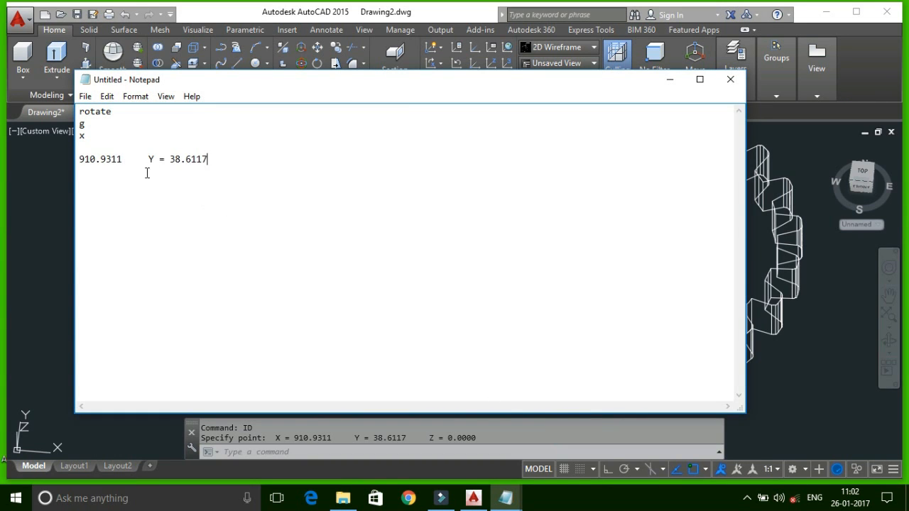
{"action": "left_click_drag", "start_coordinate": [169, 159], "coordinate": [124, 168]}
{"action": "type", "text": ","}
- Add the script lines "1", "rotate", "g" and "y" below the left gear's coordinates, followed by a blank line
{"action": "left_click", "coordinate": [196, 161]}
{"action": "key", "text": "Return"}
{"action": "type", "text": "tate"}
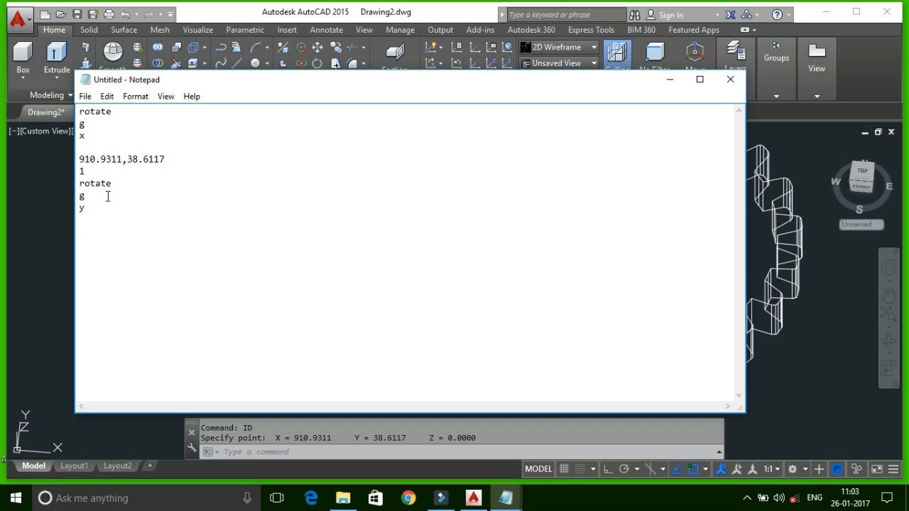
- Return to the AutoCAD drawing and query the coordinates of the right gear's bore centre with the ID command
{"action": "left_click", "coordinate": [669, 79]}
{"action": "middle_click_drag", "start_coordinate": [639, 319], "coordinate": [408, 335]}
{"action": "type", "text": "id"}
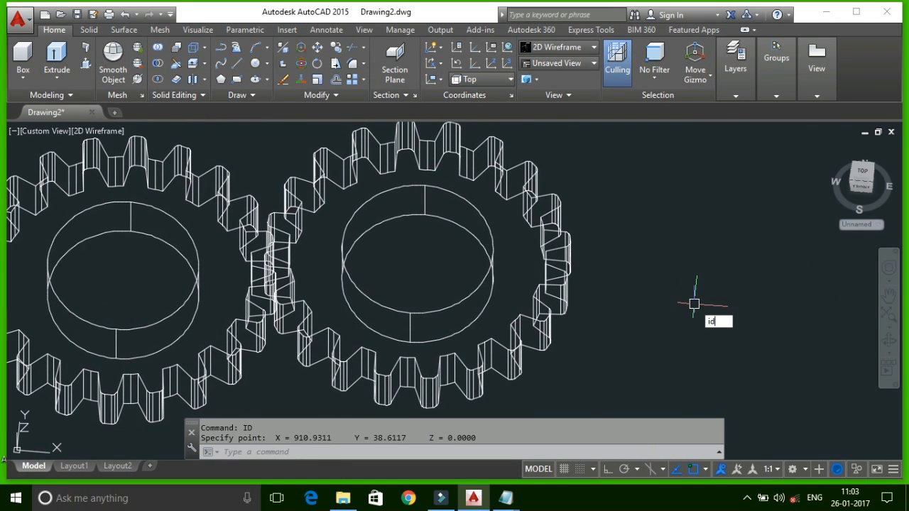
{"action": "key", "text": "Return"}
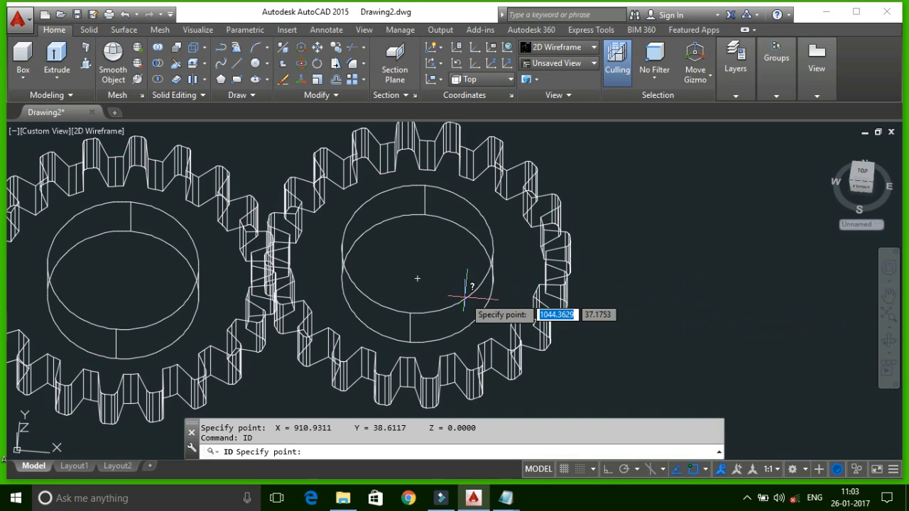
{"action": "left_click", "coordinate": [417, 249]}
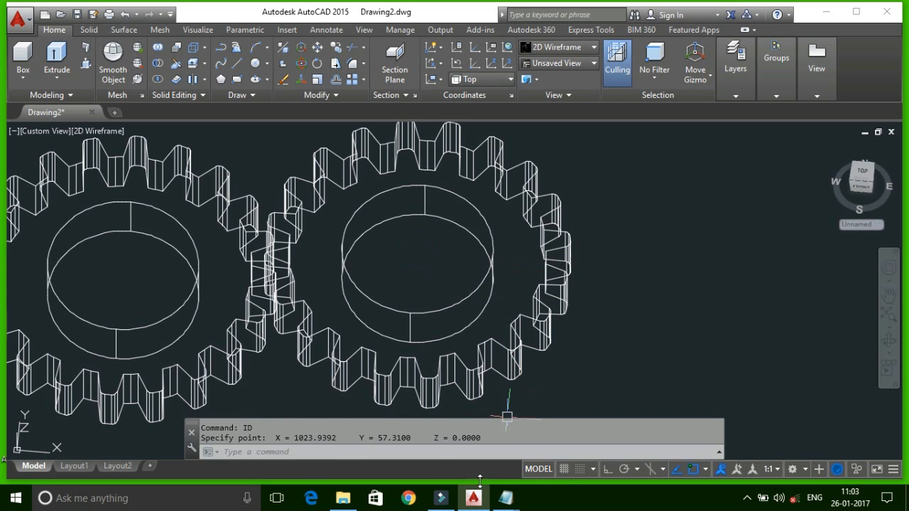
- Copy the right gear centre's X and Y values from the command history
{"action": "double_click", "coordinate": [406, 437]}
{"action": "left_click_drag", "start_coordinate": [361, 438], "coordinate": [317, 440]}
{"action": "right_click", "coordinate": [317, 440]}
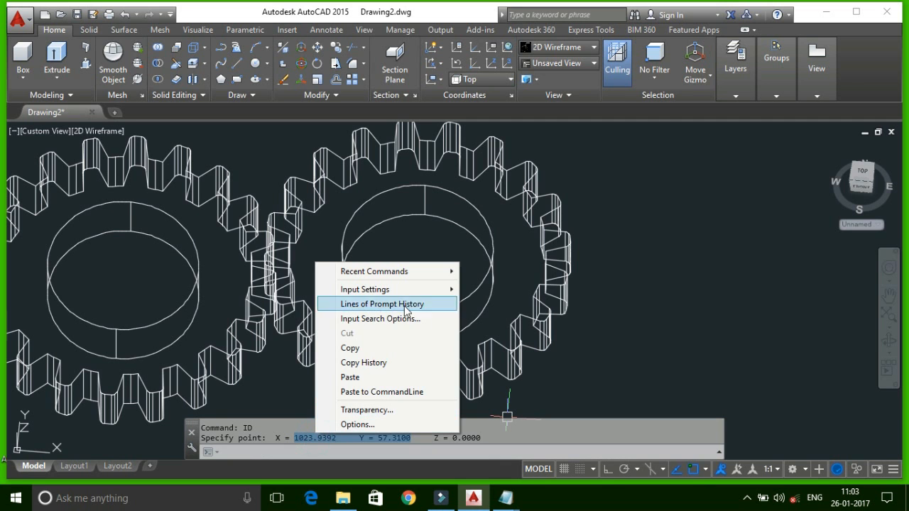
{"action": "left_click", "coordinate": [379, 348]}
- Paste the right gear's centre at the end of the untitled Notepad script and reformat it as "1023.9392,57.3100"
{"action": "mouse_move", "coordinate": [499, 501]}
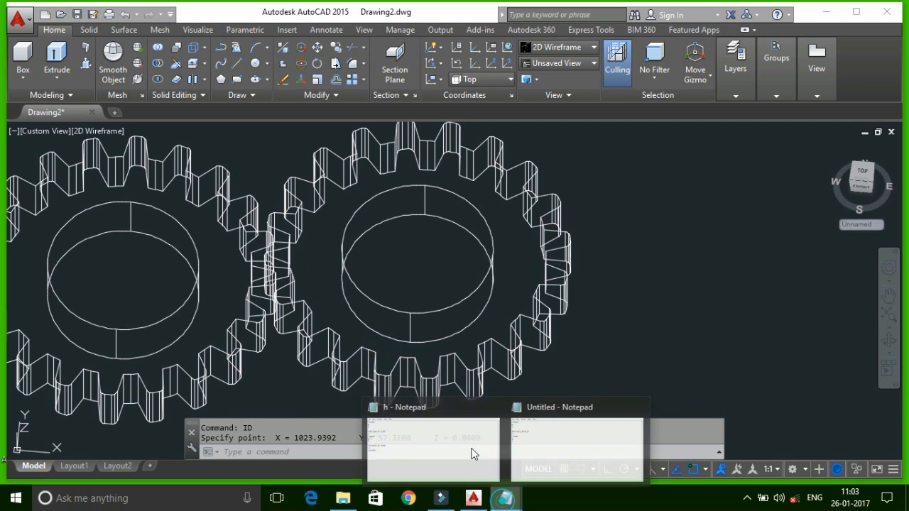
{"action": "left_click", "coordinate": [592, 436]}
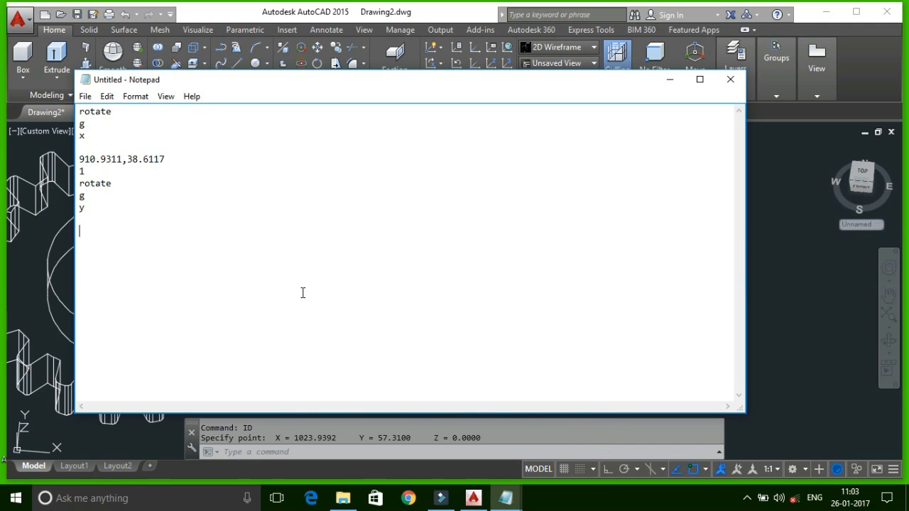
{"action": "key", "text": "ctrl+v"}
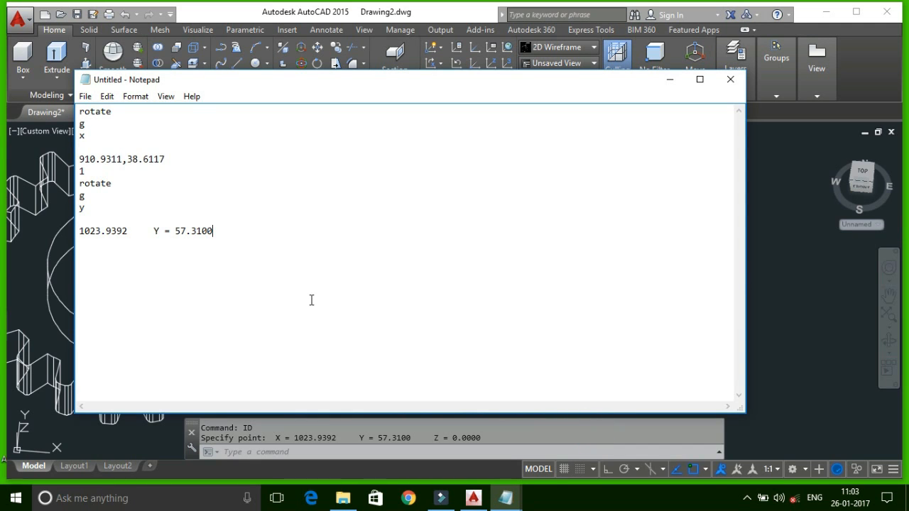
{"action": "left_click", "coordinate": [175, 231]}
{"action": "key", "text": "BackSpace"}
{"action": "key", "text": "BackSpace"}
{"action": "key", "text": "BackSpace"}
{"action": "key", "text": "BackSpace"}
{"action": "key", "text": "BackSpace"}
{"action": "key", "text": "BackSpace"}
{"action": "key", "text": "BackSpace"}
{"action": "key", "text": "BackSpace"}
{"action": "key", "text": "BackSpace"}
{"action": "type", "text": ","}
- Finish the script with the lines "-1" and "rscript" below the right gear's coordinates
{"action": "left_click", "coordinate": [204, 230]}
{"action": "type", "text": "-1 "}
{"action": "type", "text": "rscr"}
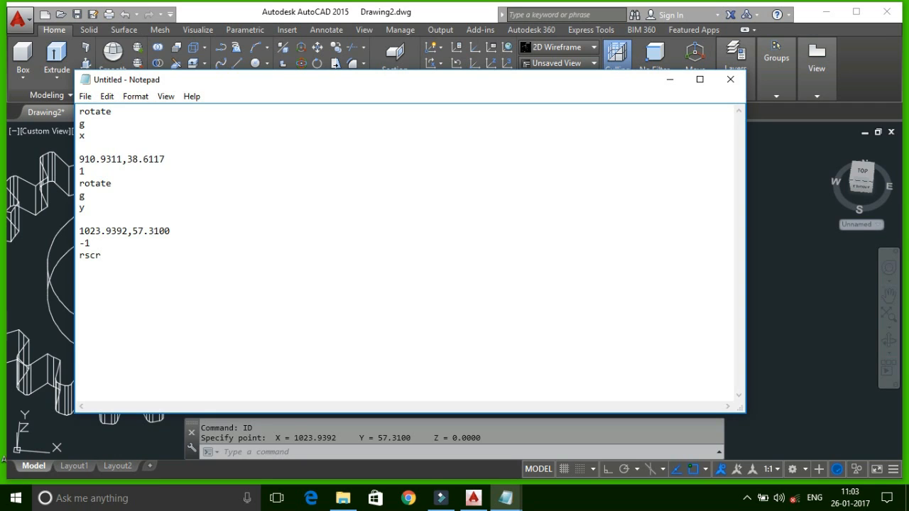
{"action": "type", "text": "ipt"}
- Save the Notepad document to the Desktop under the author's first name with the extension .scr
{"action": "left_click", "coordinate": [86, 96]}
{"action": "left_click", "coordinate": [112, 156]}
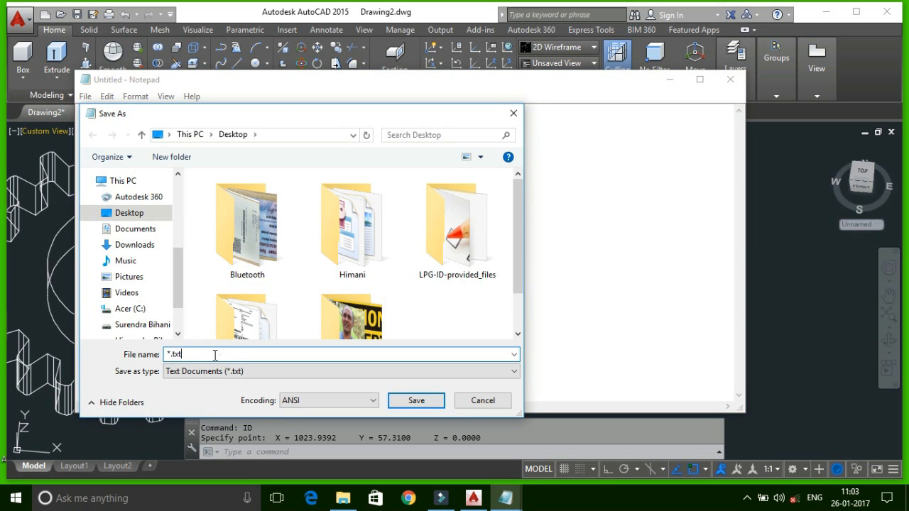
{"action": "type", "text": "nip"}
{"action": "key", "text": "BackSpace"}
{"action": "key", "text": "BackSpace"}
{"action": "key", "text": "BackSpace"}
{"action": "type", "text": "himanshu"}
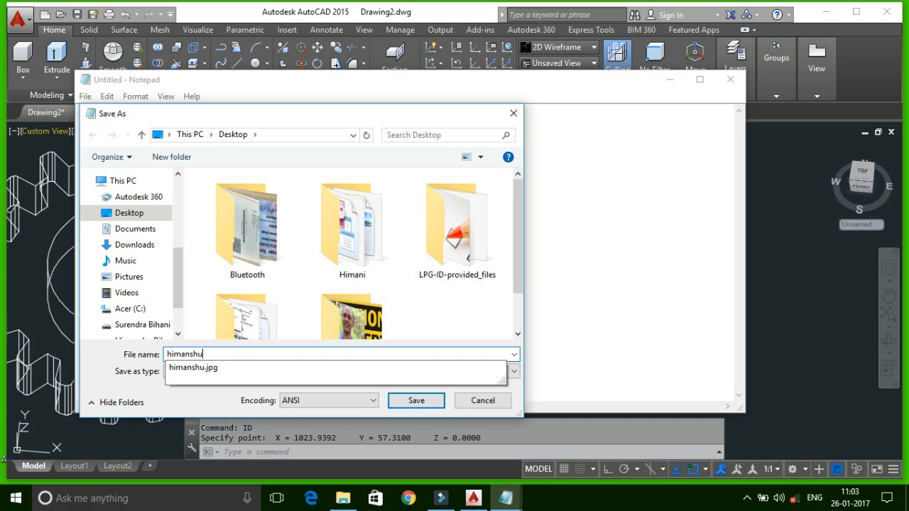
{"action": "type", "text": ".scr"}
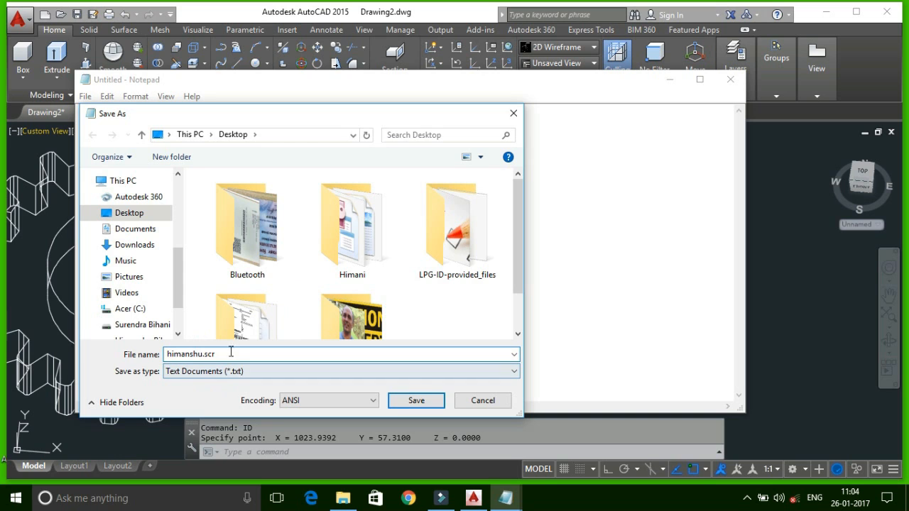
{"action": "left_click", "coordinate": [413, 403]}
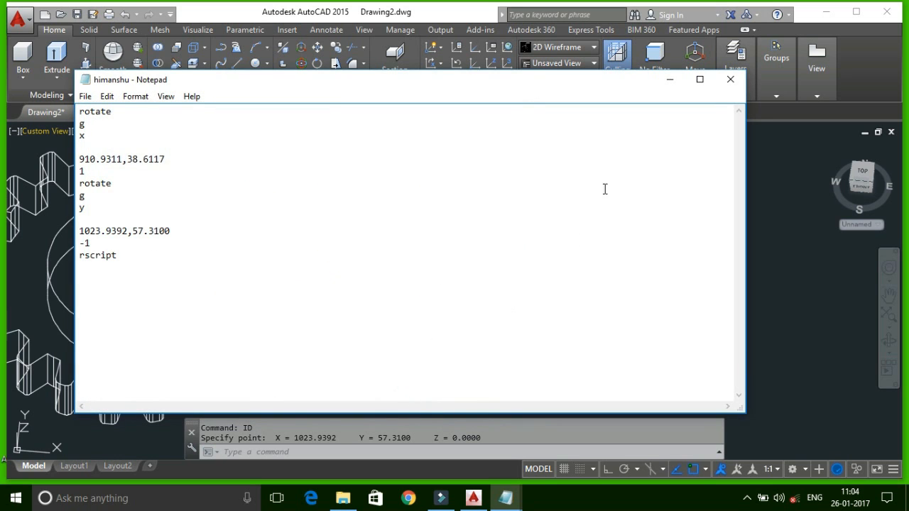
- Return to the AutoCAD drawing and display both gears in the Shaded visual style
{"action": "left_click", "coordinate": [669, 80]}
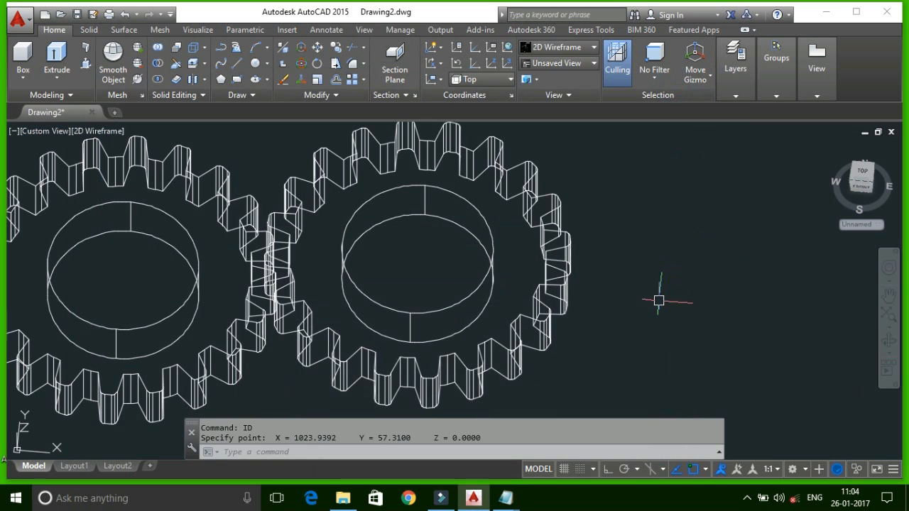
{"action": "scroll", "coordinate": [658, 294], "scroll_direction": "down", "scroll_amount": 3}
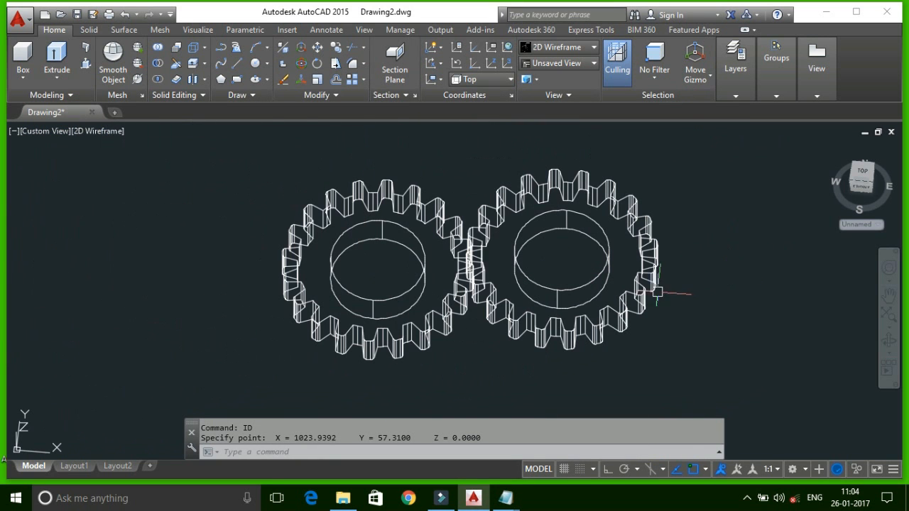
{"action": "left_click", "coordinate": [97, 132]}
{"action": "left_click", "coordinate": [133, 223]}
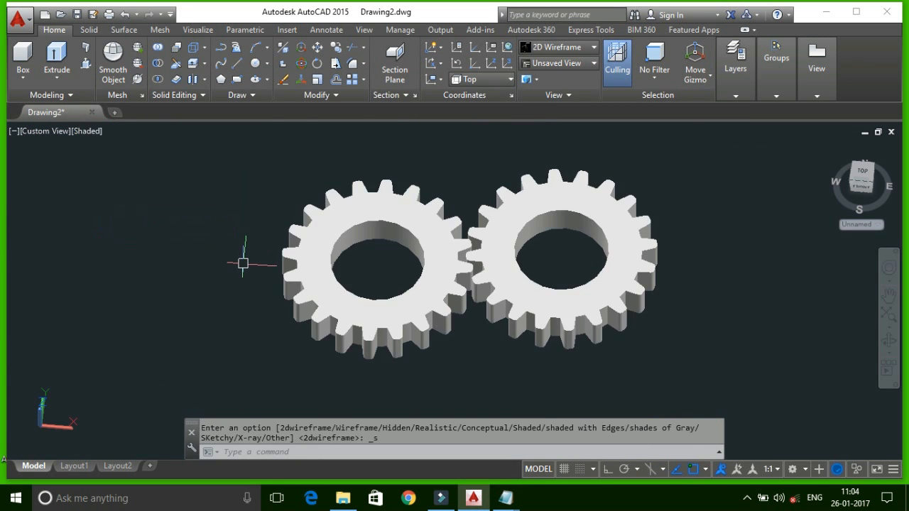
{"action": "left_click", "coordinate": [182, 264]}
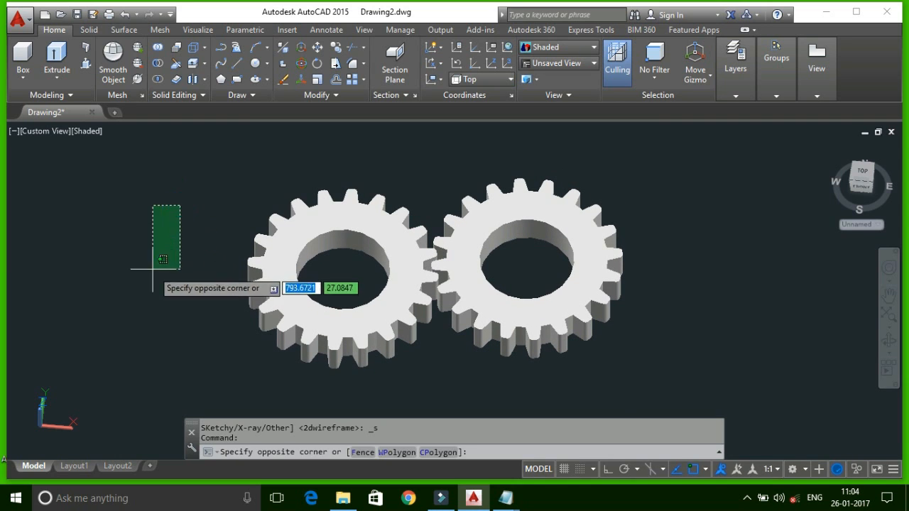
{"action": "left_click", "coordinate": [135, 280]}
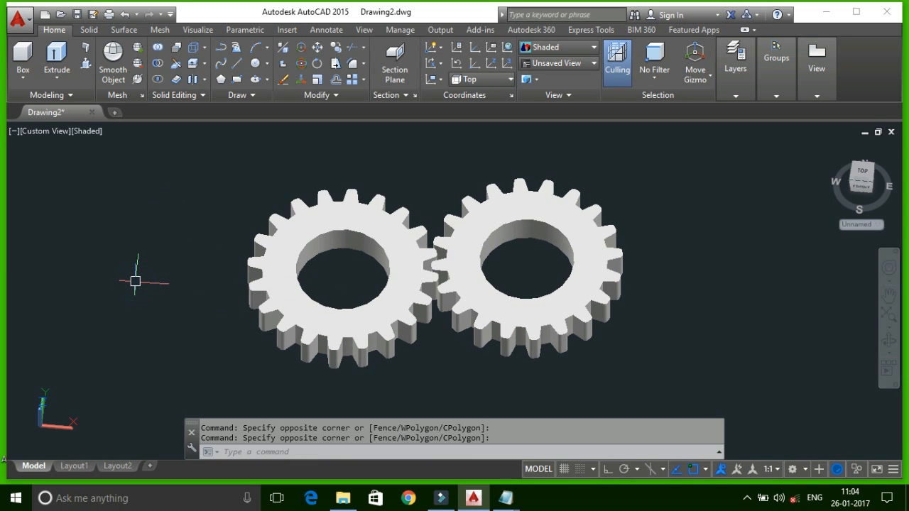
- Run the newly saved gear rotation script from the Desktop with the SCRIPT command
{"action": "type", "text": "SCR"}
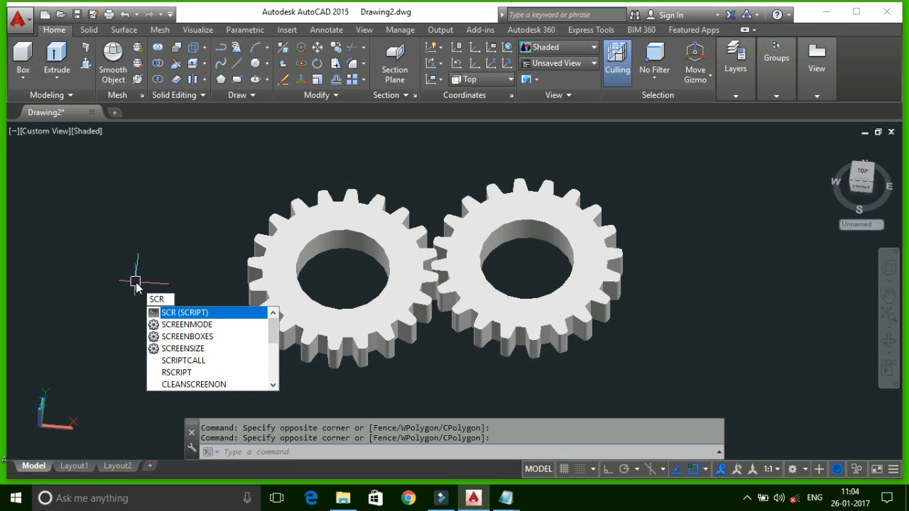
{"action": "key", "text": "Return"}
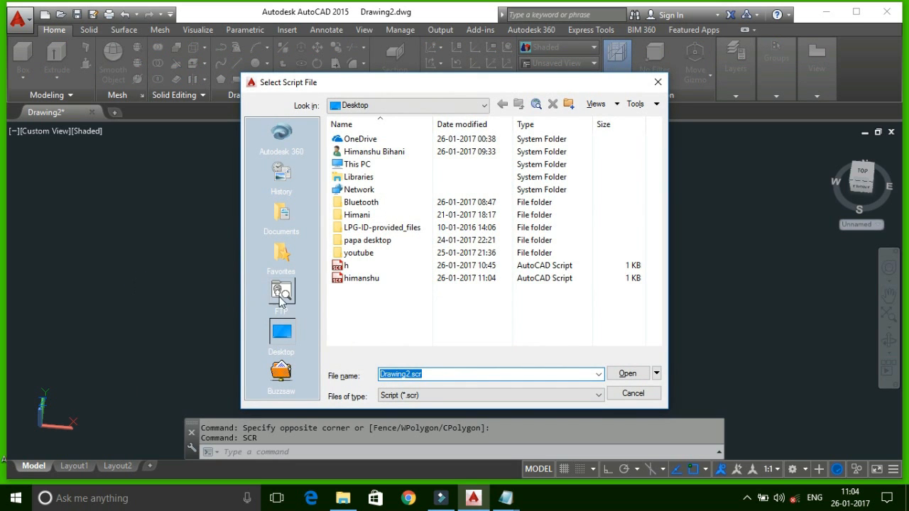
{"action": "left_click", "coordinate": [346, 278]}
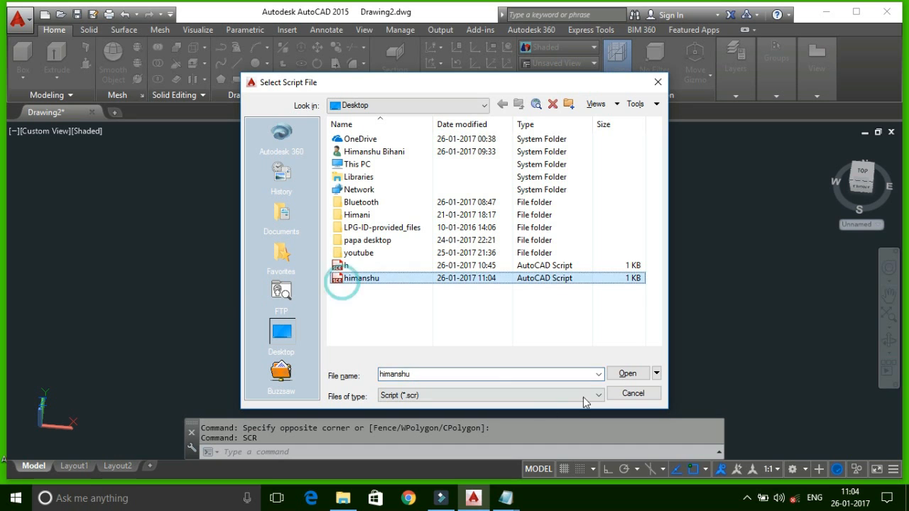
{"action": "left_click", "coordinate": [625, 374]}
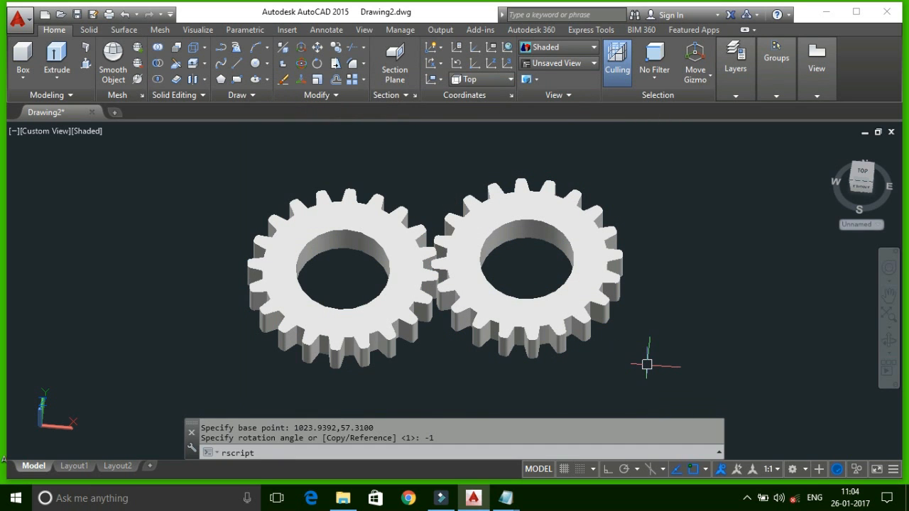